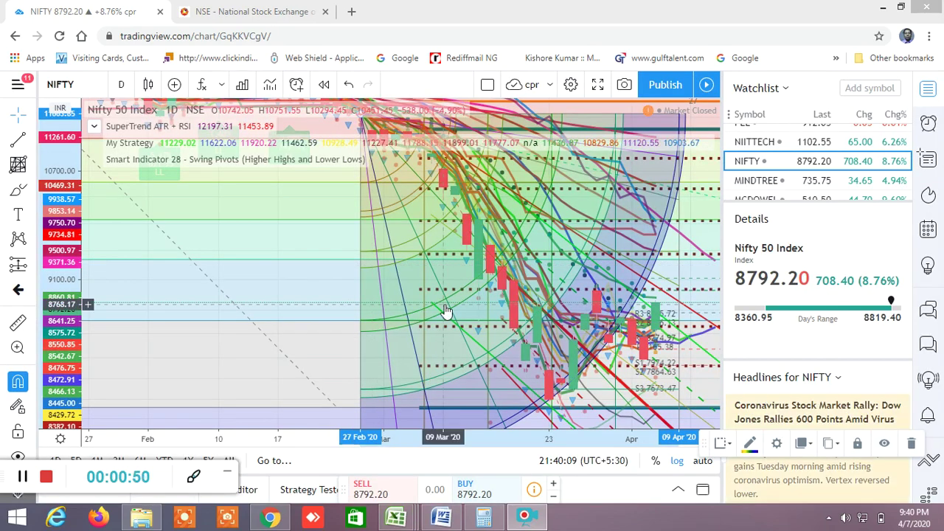
Switch to Excel and view the high, low, close and first buy/sell level columns in the BUY LEVEL AND SELL LEVEL CUM SCREENER workbook.
click(399, 521)
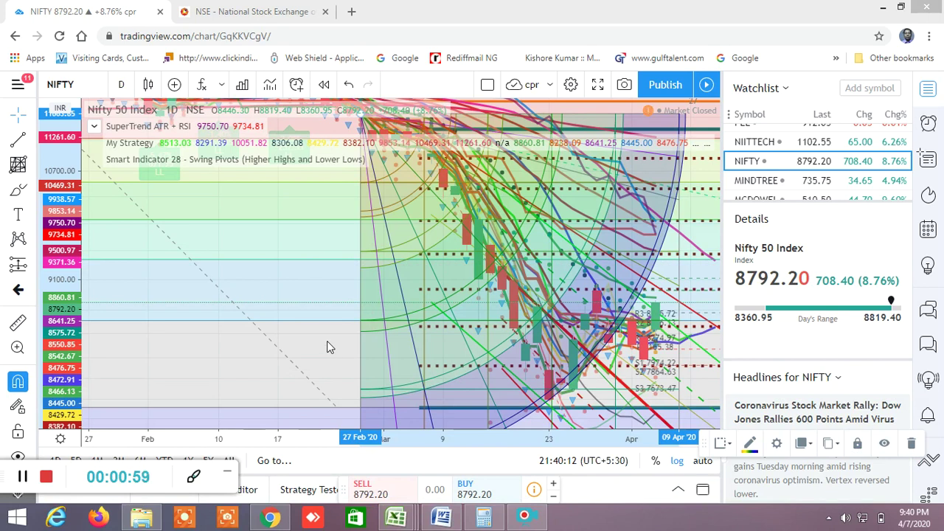
key(alt+Tab)
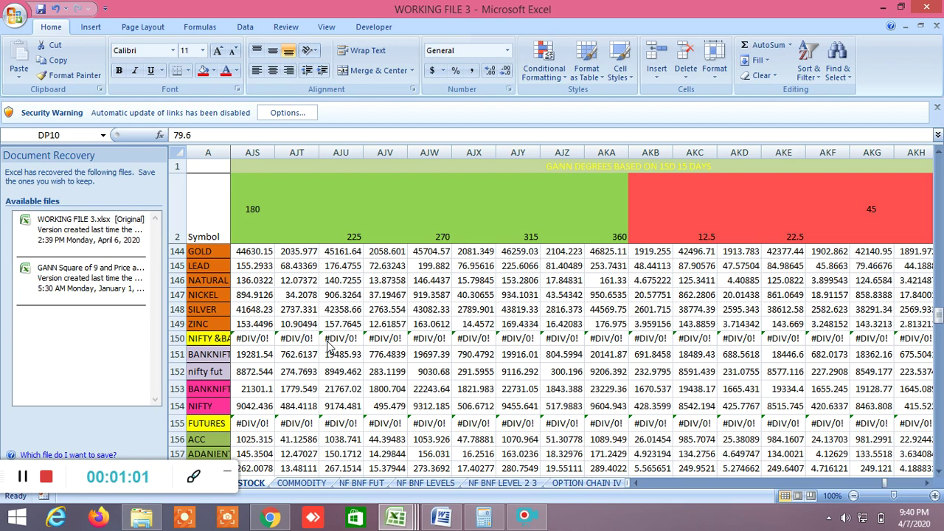
key(ctrl+Tab)
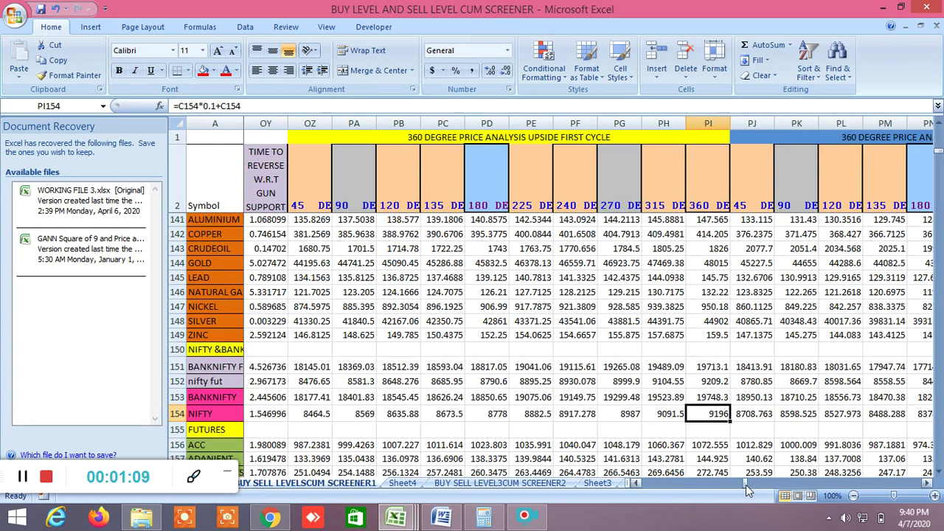
drag(746, 485, 629, 478)
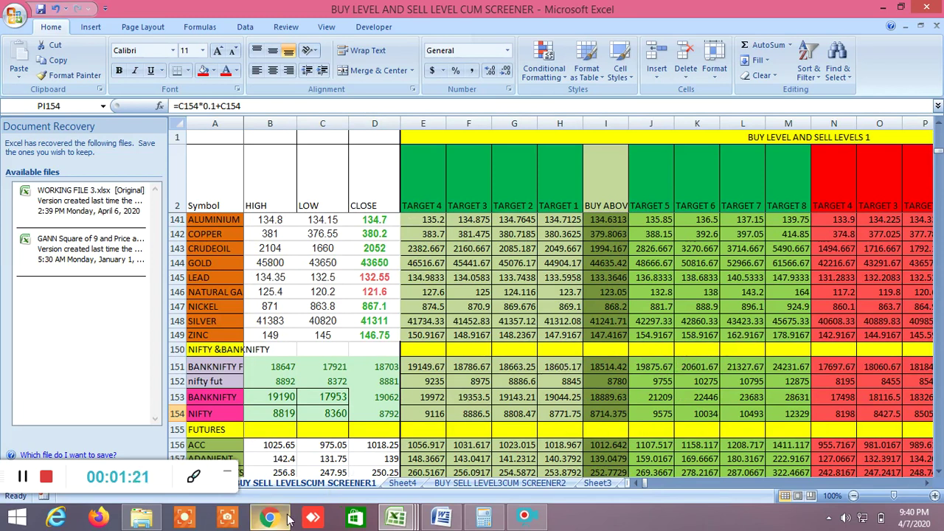
Return to the NIFTY chart in the browser and examine the daily candles from mid-March to early April 2020 up close.
click(340, 463)
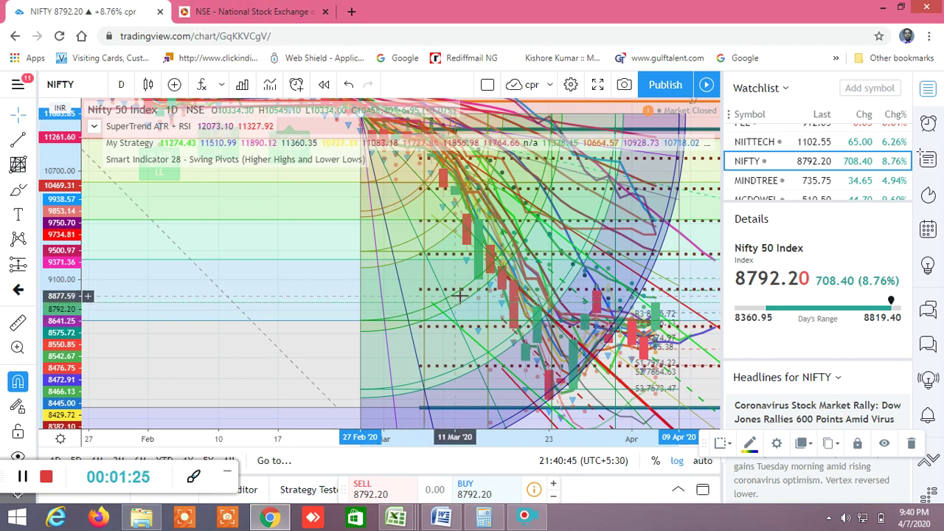
scroll(458, 302, up, 5)
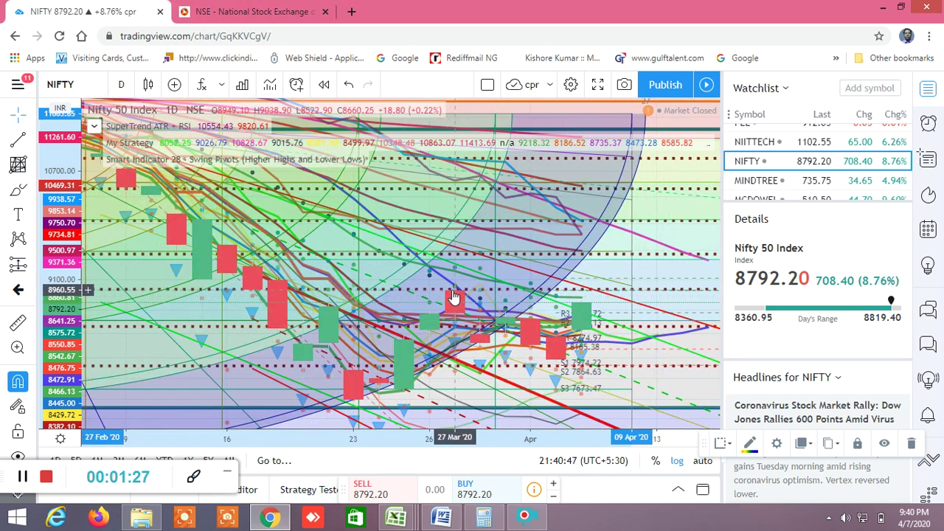
scroll(453, 300, up, 3)
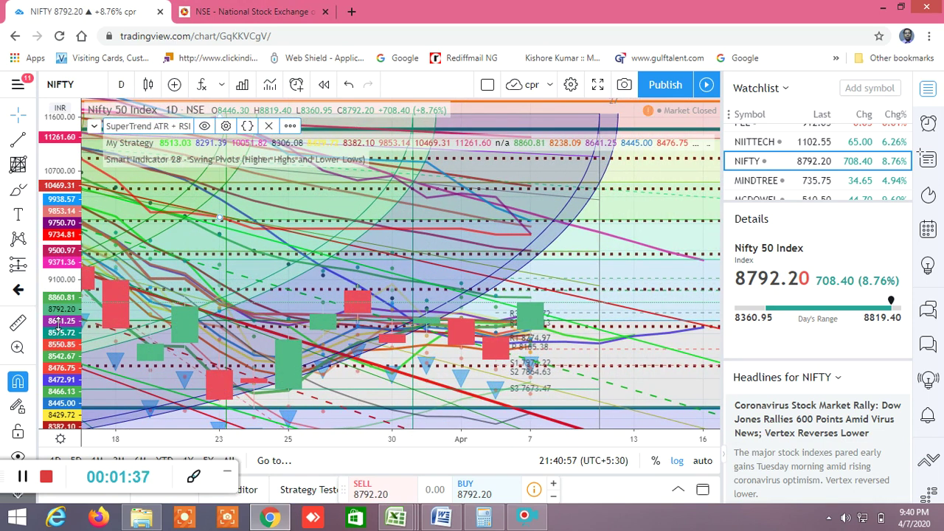
drag(58, 323, 59, 309)
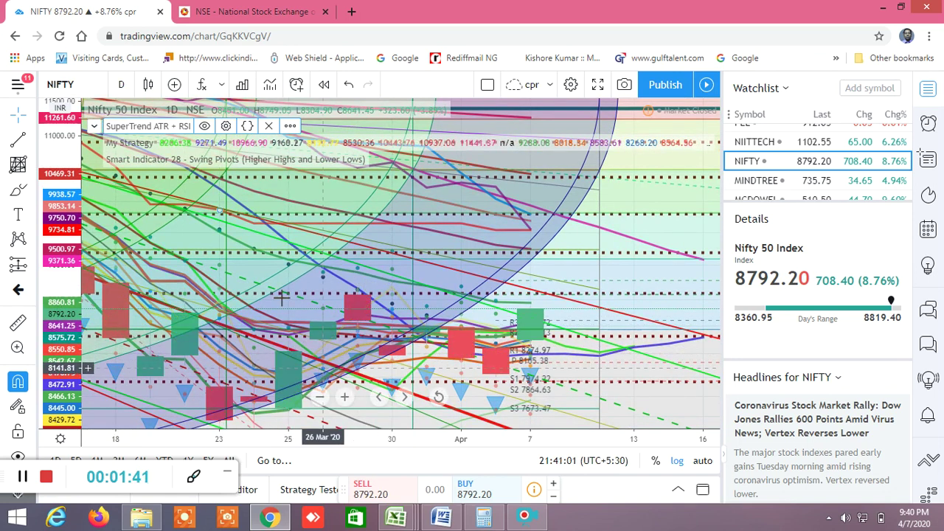
scroll(329, 264, down, 2)
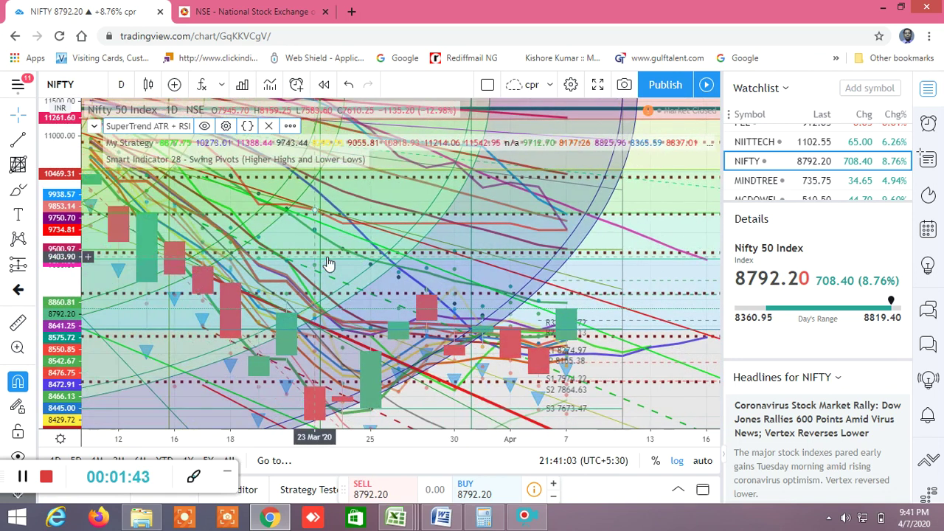
mouse_move(316, 419)
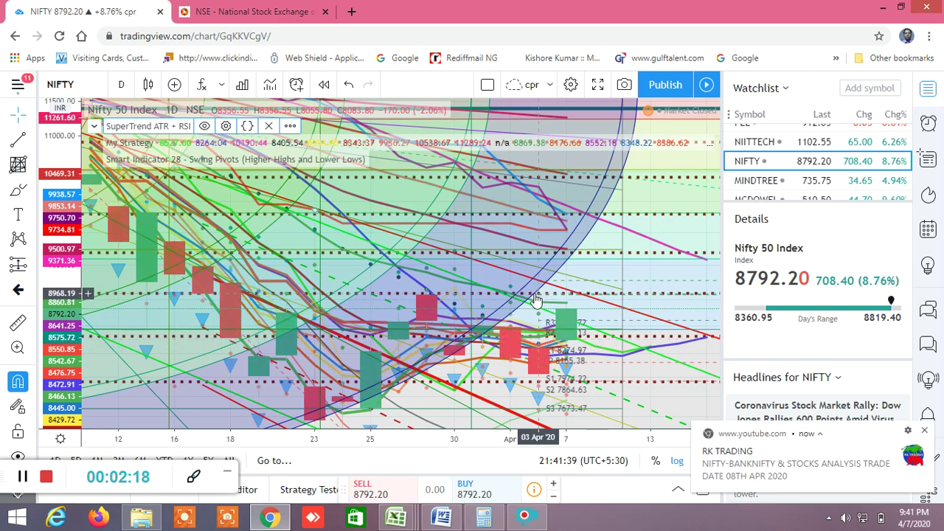
Dismiss the YouTube notification and examine the March 2020 decline against the Fibonacci levels and arcs on the daily chart.
click(925, 431)
scroll(474, 319, down, 5)
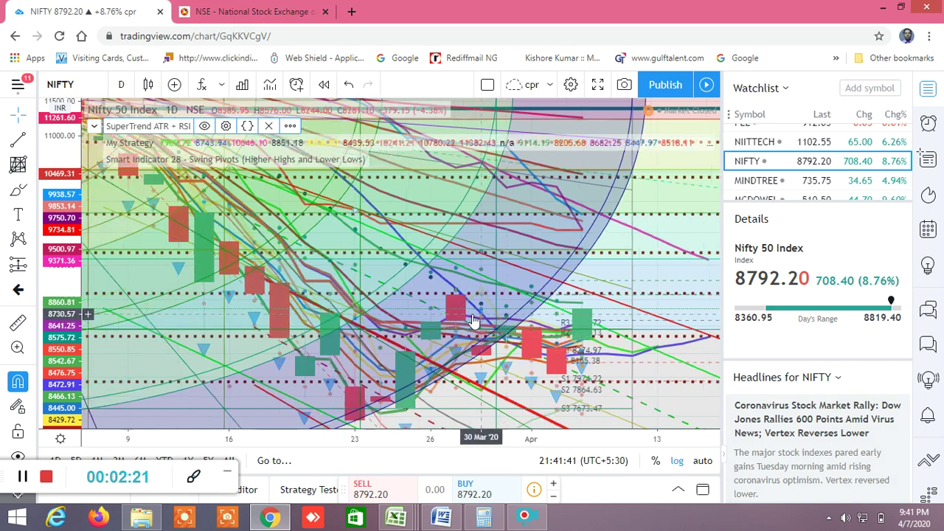
scroll(475, 320, down, 3)
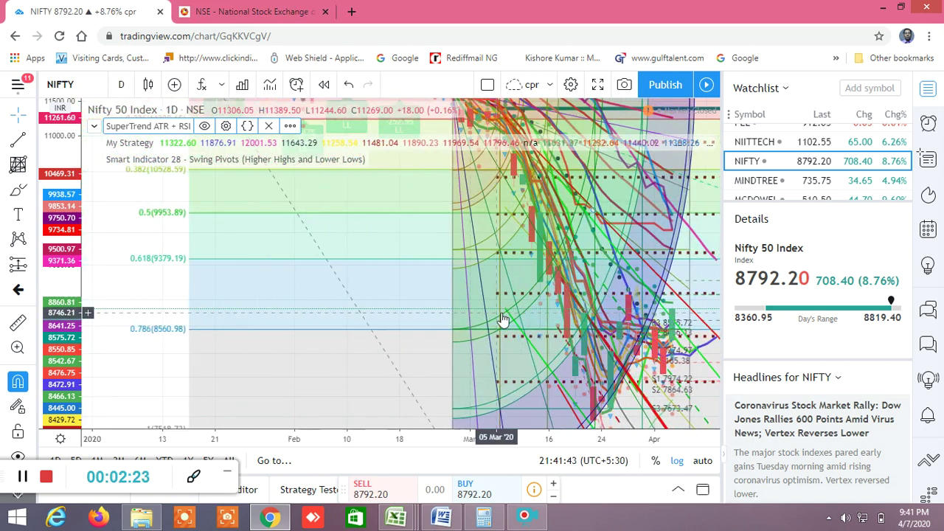
scroll(503, 319, up, 1)
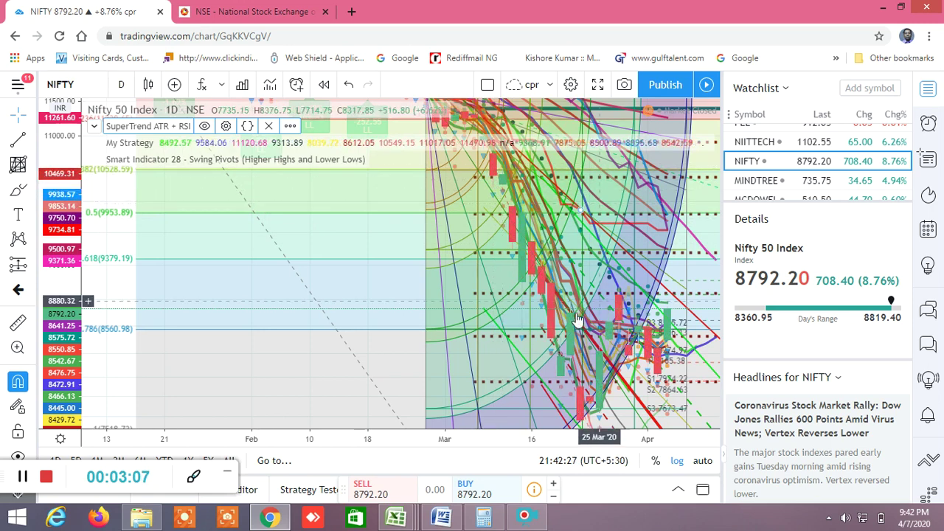
scroll(529, 317, up, 2)
scroll(528, 317, up, 2)
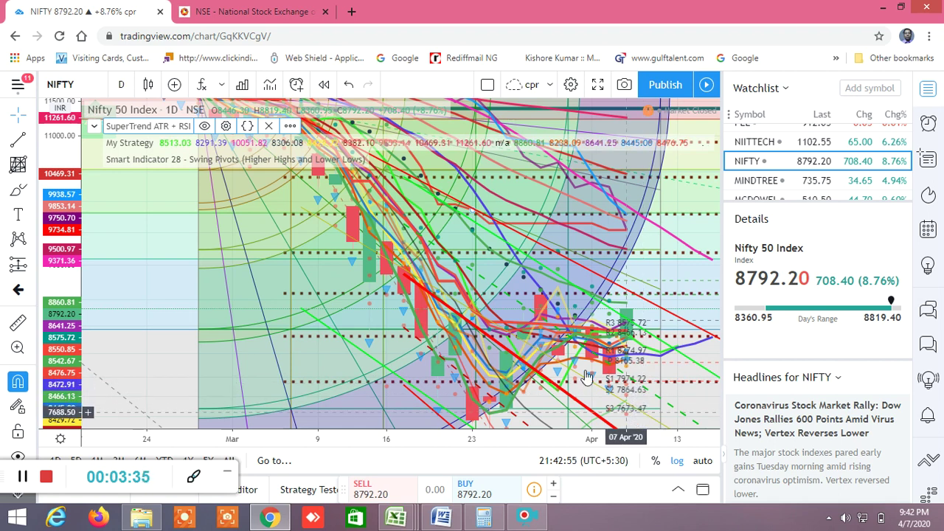
scroll(517, 313, down, 3)
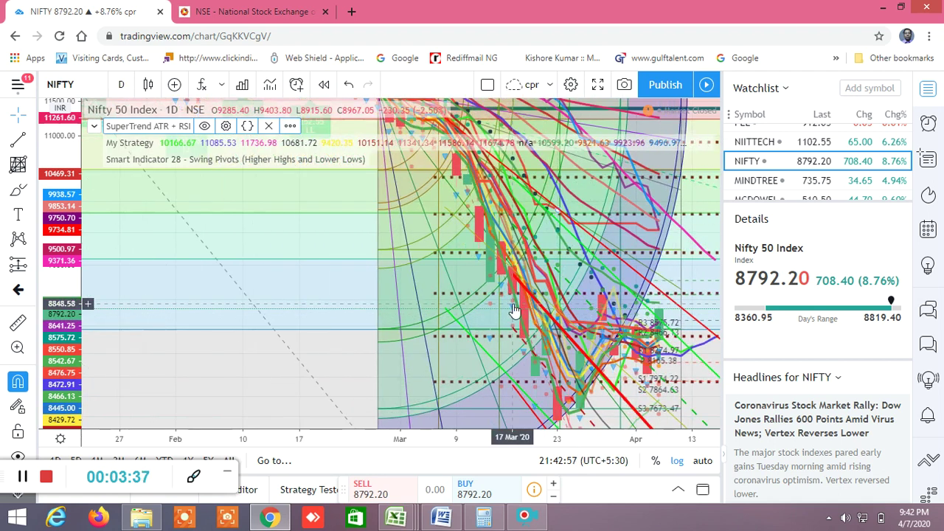
scroll(515, 310, down, 3)
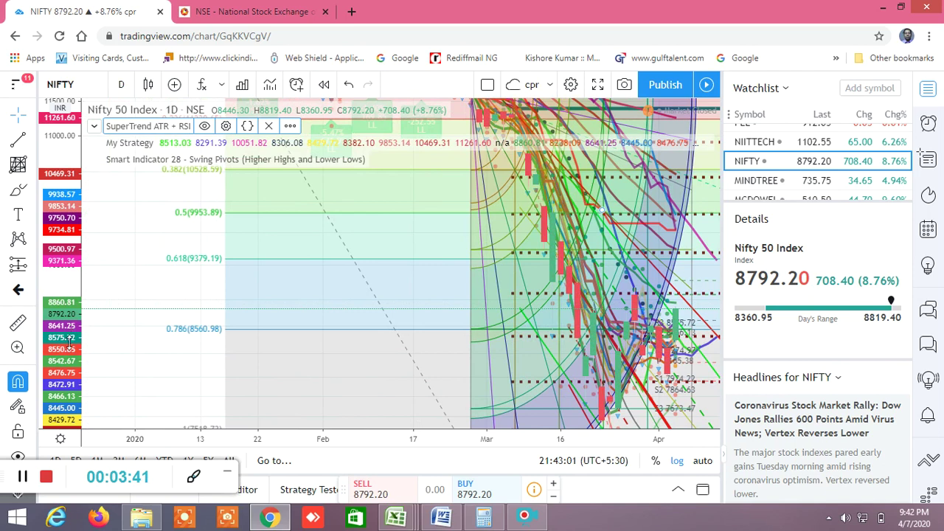
Examine the wider daily price range and history back to early 2019, including the 1.272 and 1.414 Fibonacci extension levels.
drag(68, 343, 70, 381)
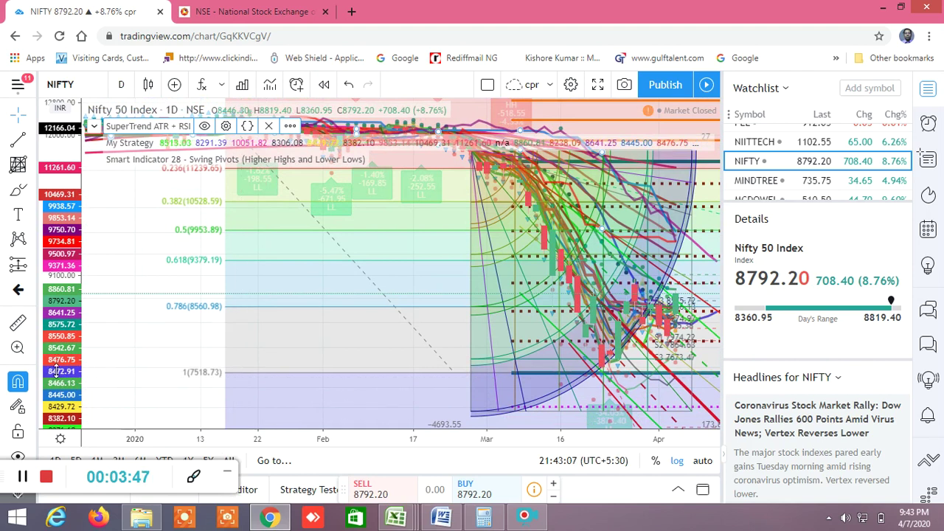
drag(57, 371, 59, 450)
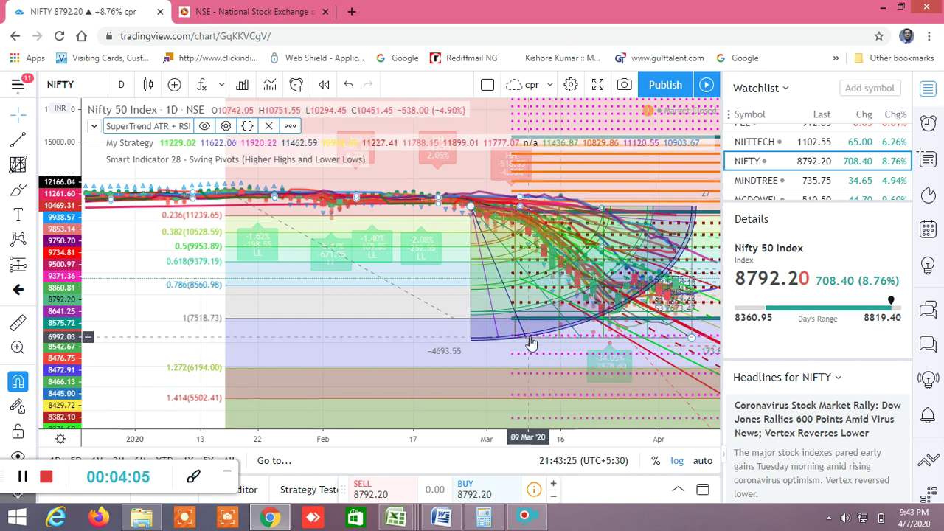
scroll(530, 343, up, 2)
scroll(530, 343, down, 3)
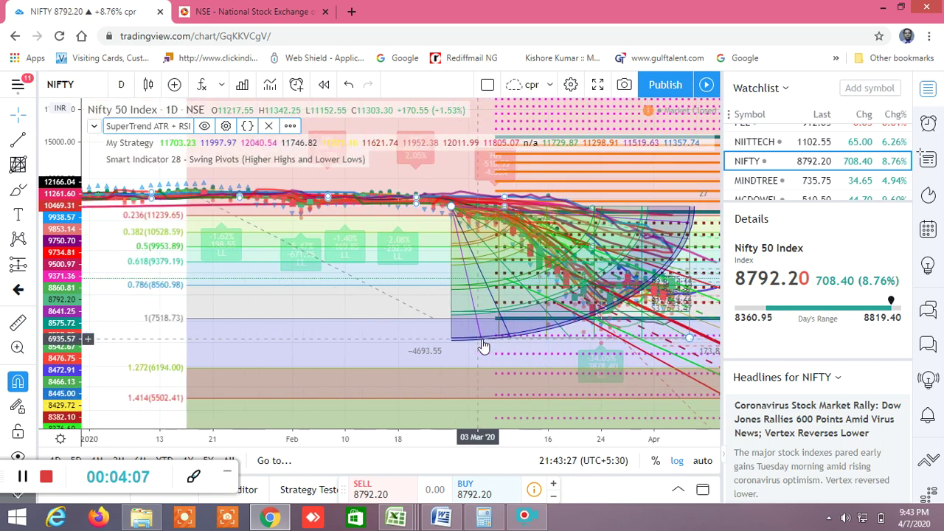
scroll(589, 322, down, 4)
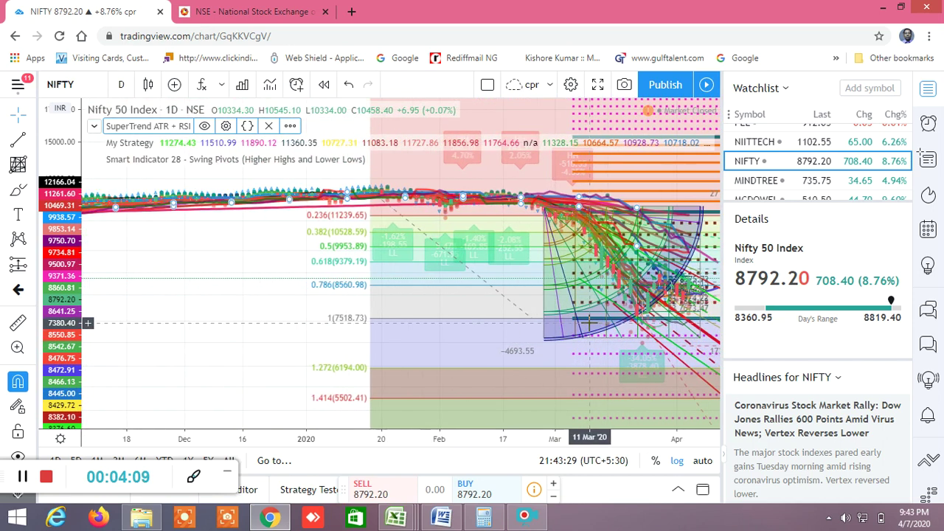
scroll(588, 322, down, 2)
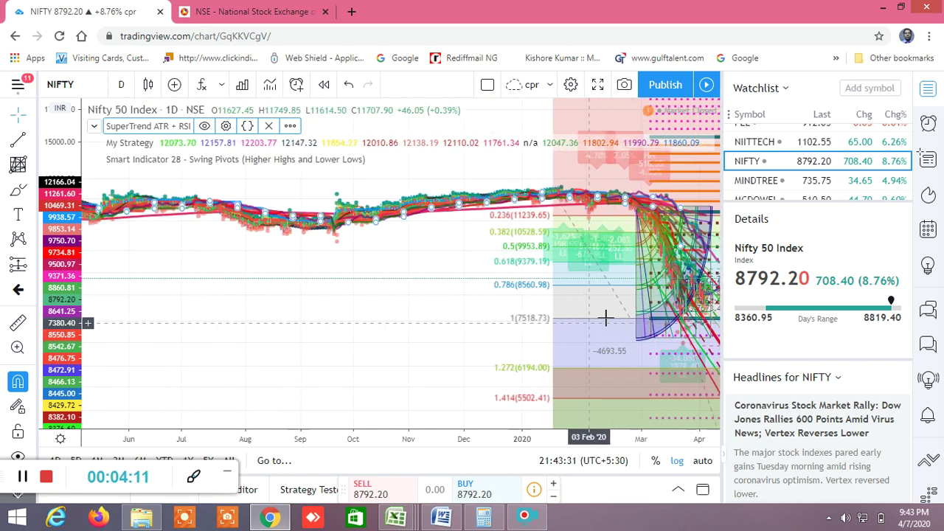
scroll(591, 320, down, 2)
scroll(399, 291, down, 2)
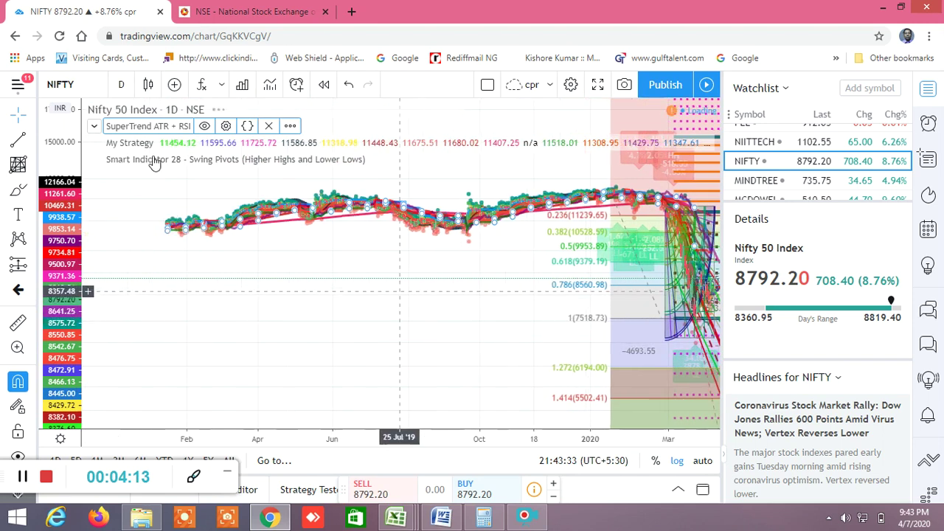
Change the NIFTY chart interval to 1 month and fit the price history from 1991 onward into view.
click(122, 86)
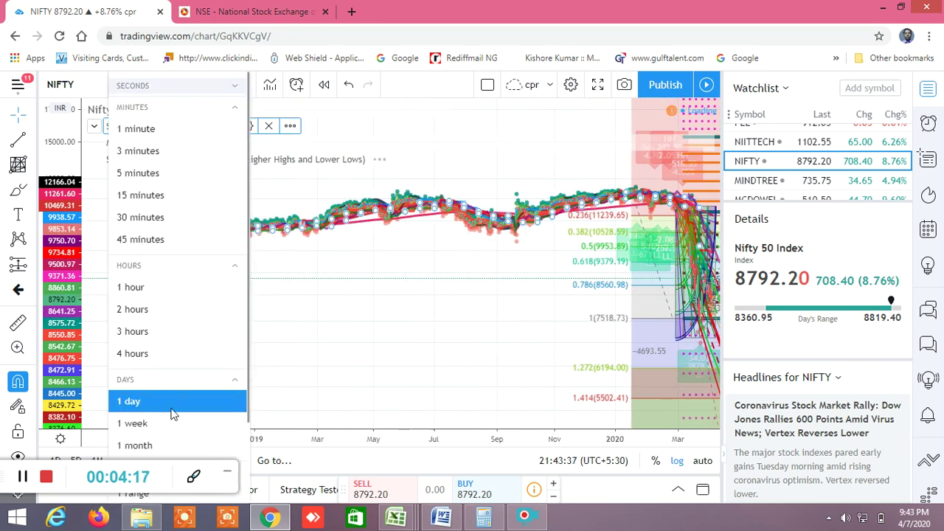
click(145, 449)
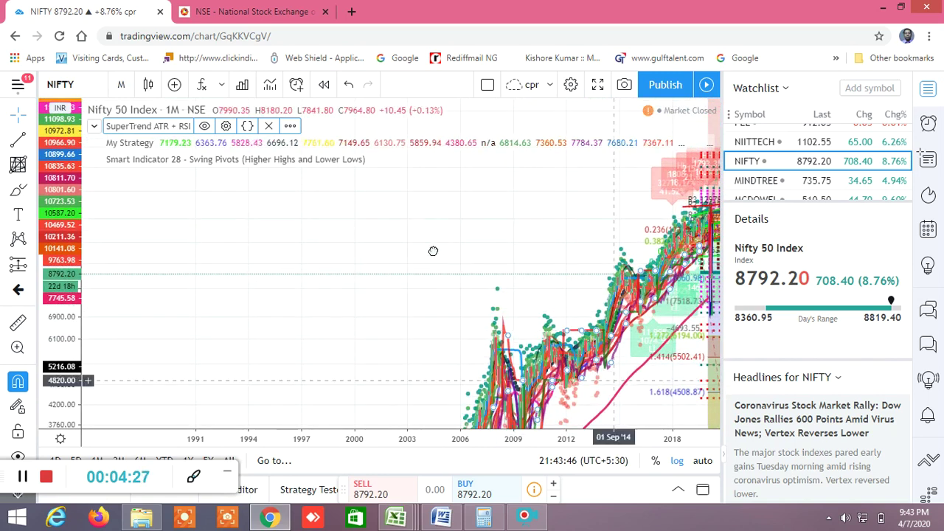
scroll(413, 239, right, 2)
scroll(580, 363, right, 2)
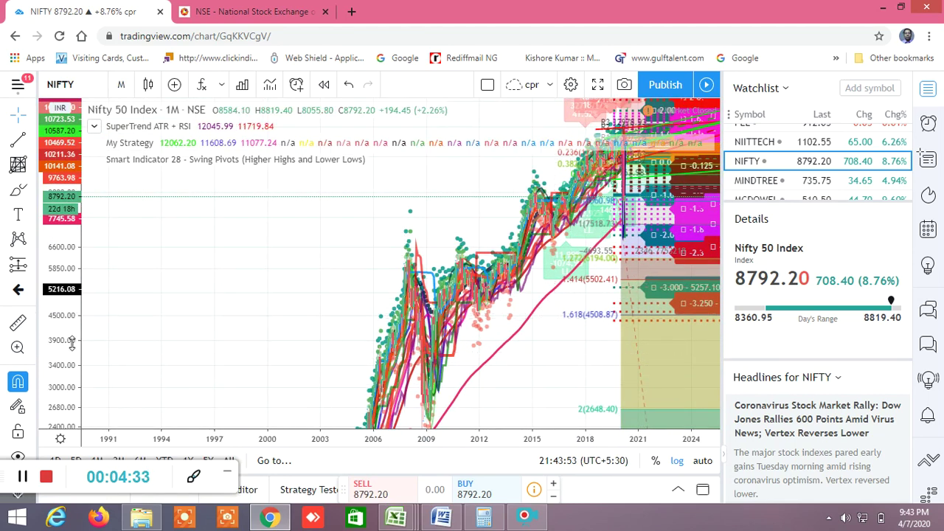
drag(72, 341, 92, 462)
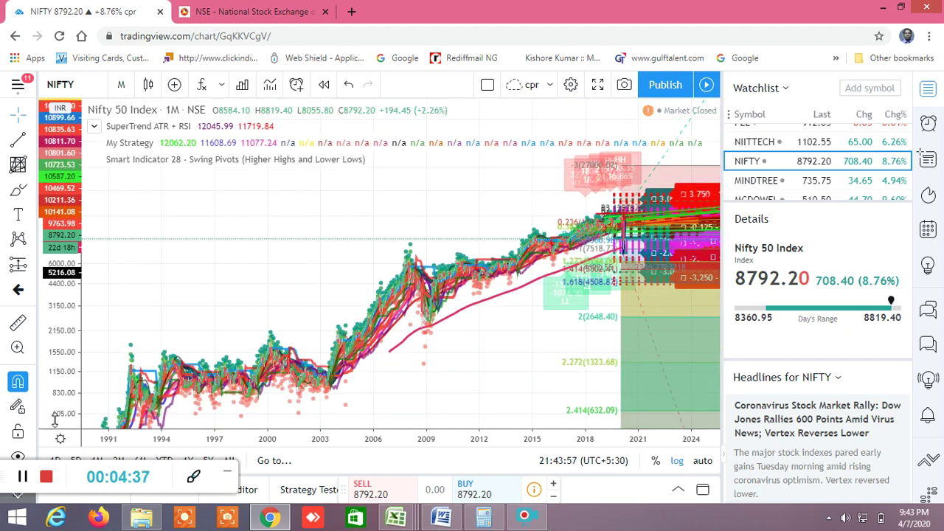
scroll(55, 419, down, 3)
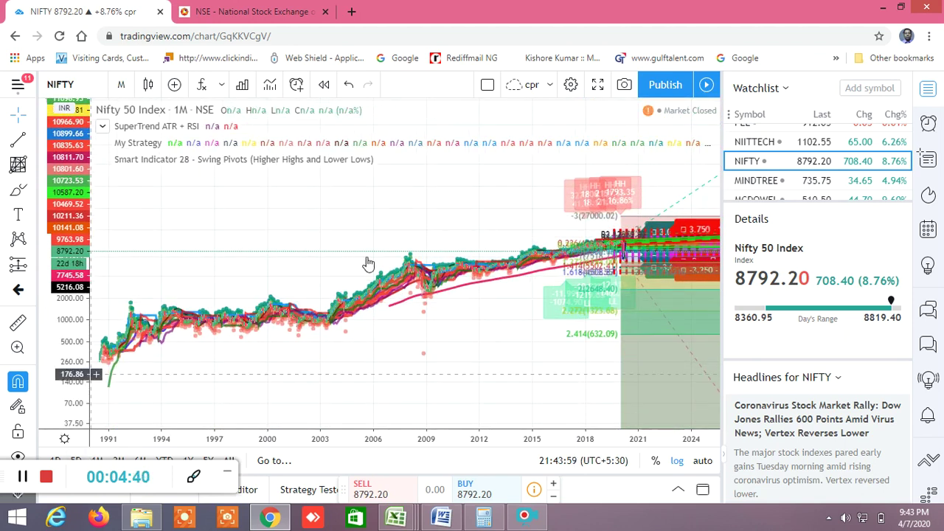
Examine the monthly NIFTY trend from the early 1990s through the 2008 drop to the Fibonacci levels around 2020.
scroll(367, 254, up, 1)
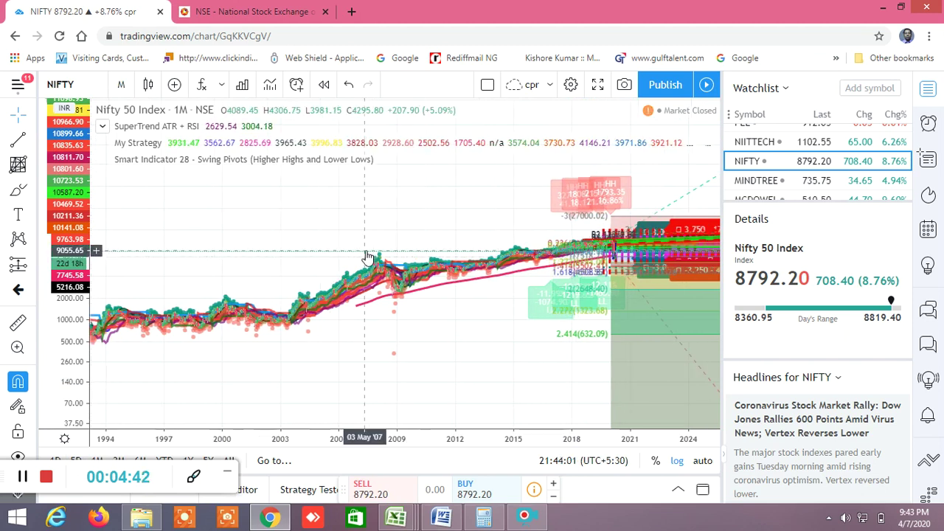
scroll(367, 253, up, 2)
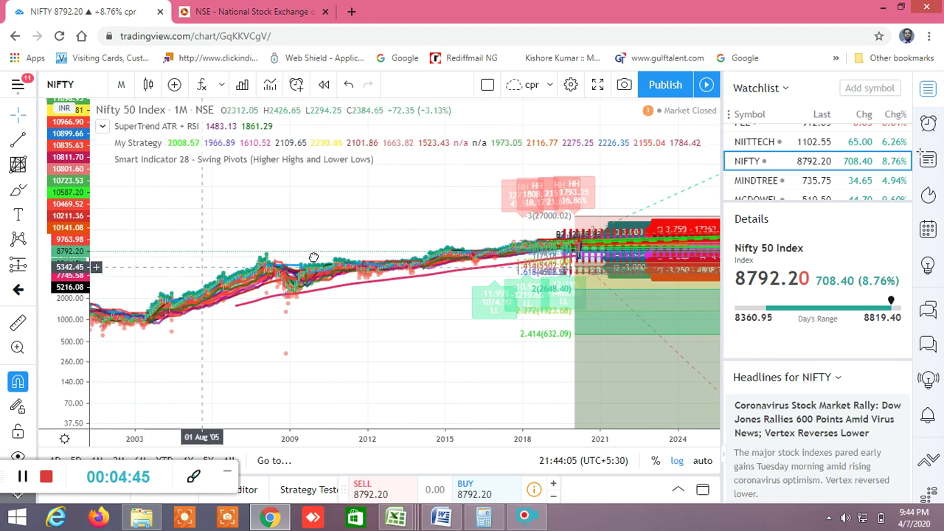
drag(299, 255, 423, 238)
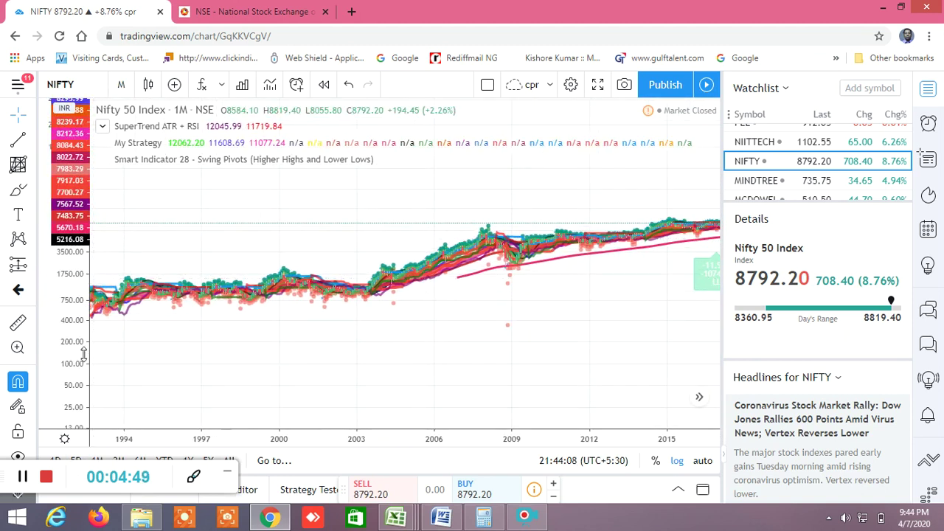
drag(83, 354, 84, 376)
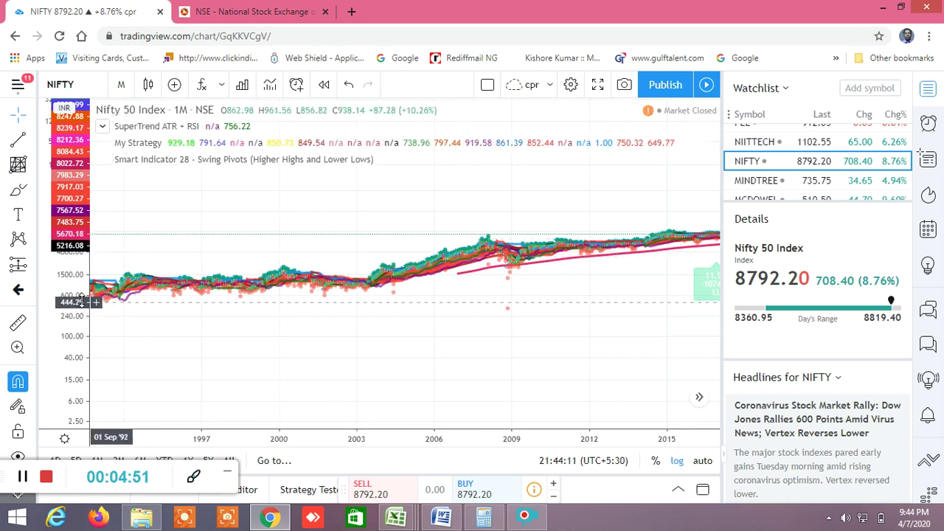
drag(77, 284, 72, 3)
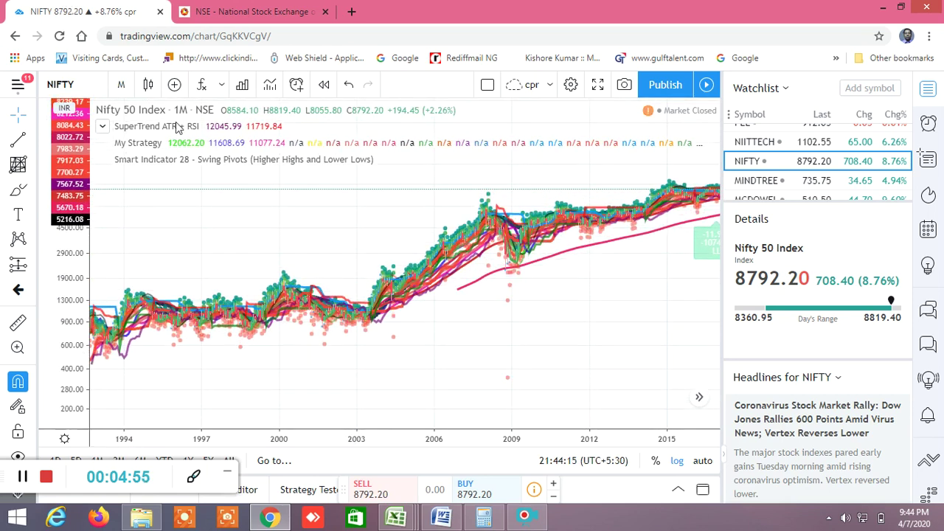
scroll(467, 270, down, 4)
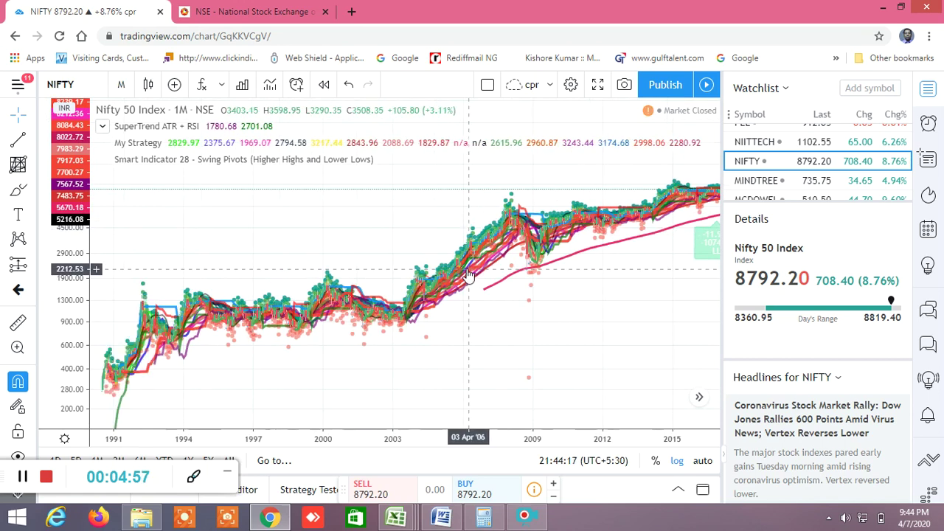
scroll(466, 268, down, 1)
scroll(471, 271, up, 3)
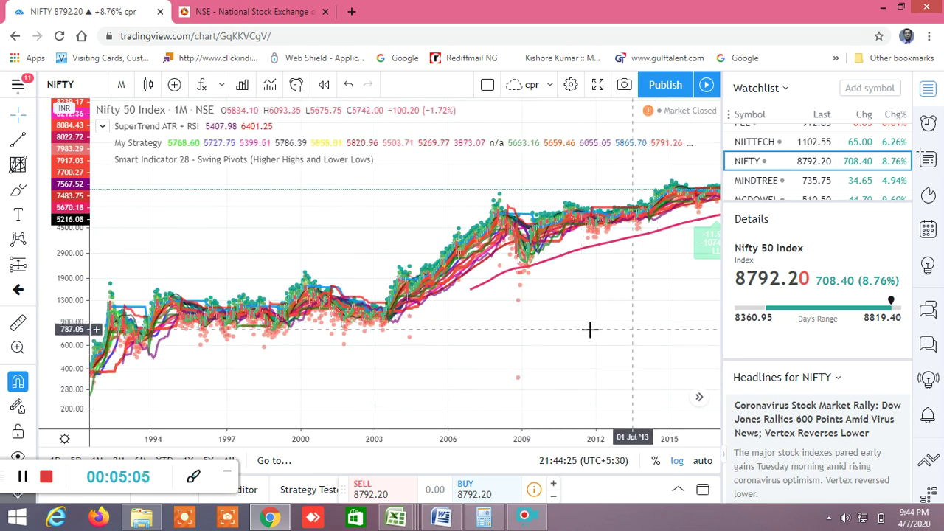
drag(432, 337, 325, 347)
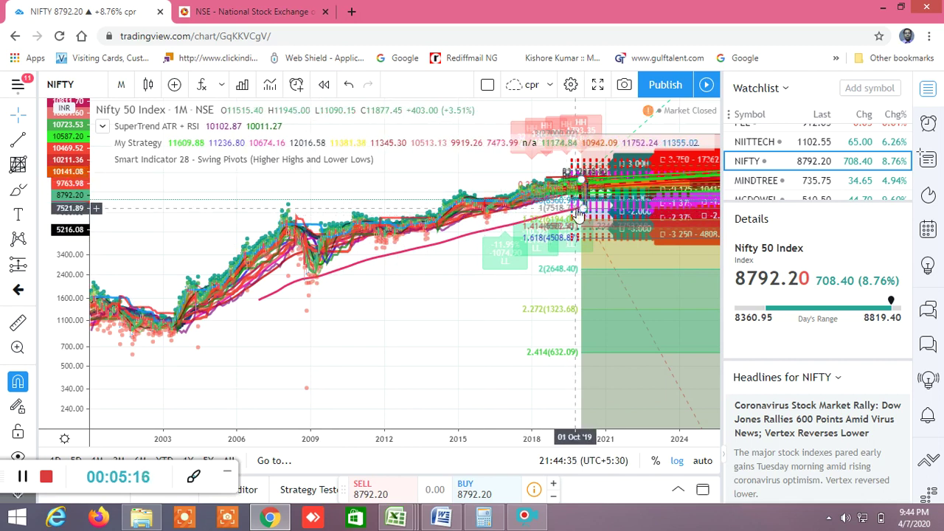
Examine the monthly NIFTY price action around 2020 against the Fibonacci levels down to the 2.414 extension.
drag(543, 270, 489, 287)
scroll(489, 288, up, 5)
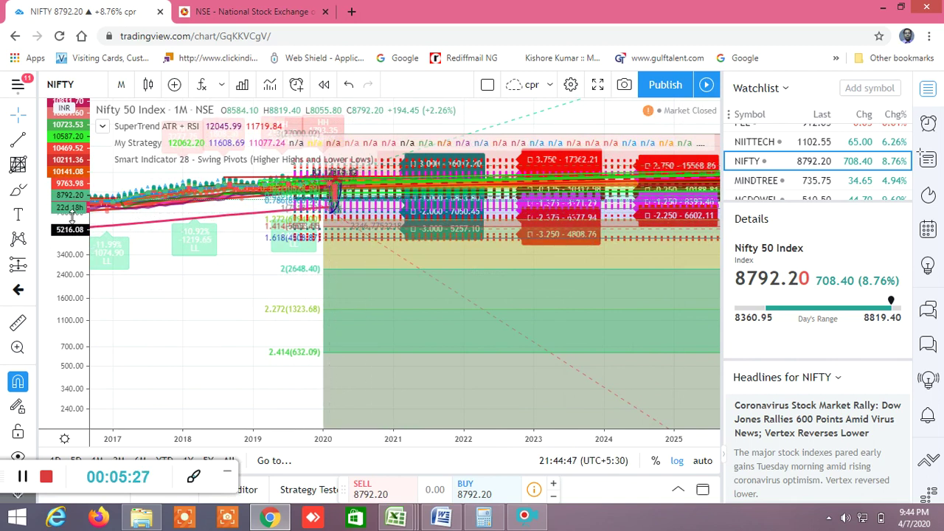
drag(65, 166, 67, 144)
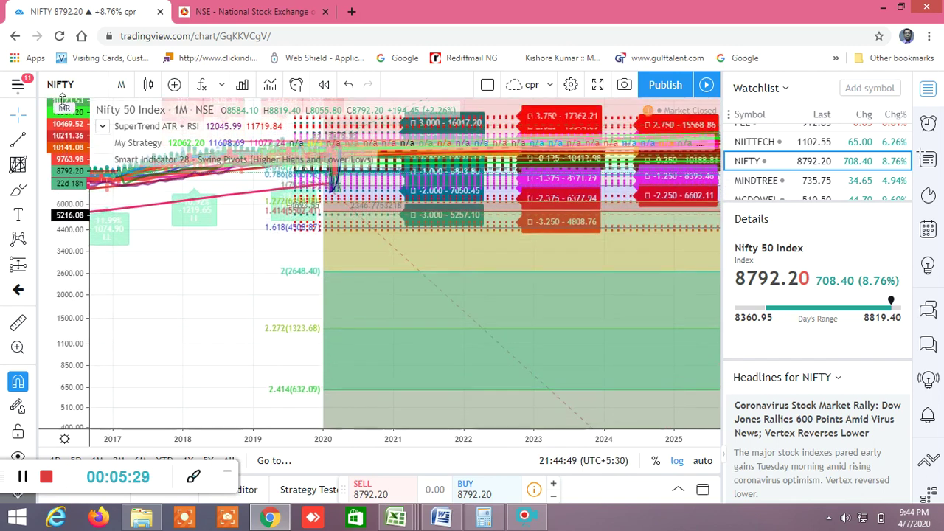
Change the NIFTY chart interval to 1 day and stretch the price scale around the February to April 2020 decline.
click(123, 85)
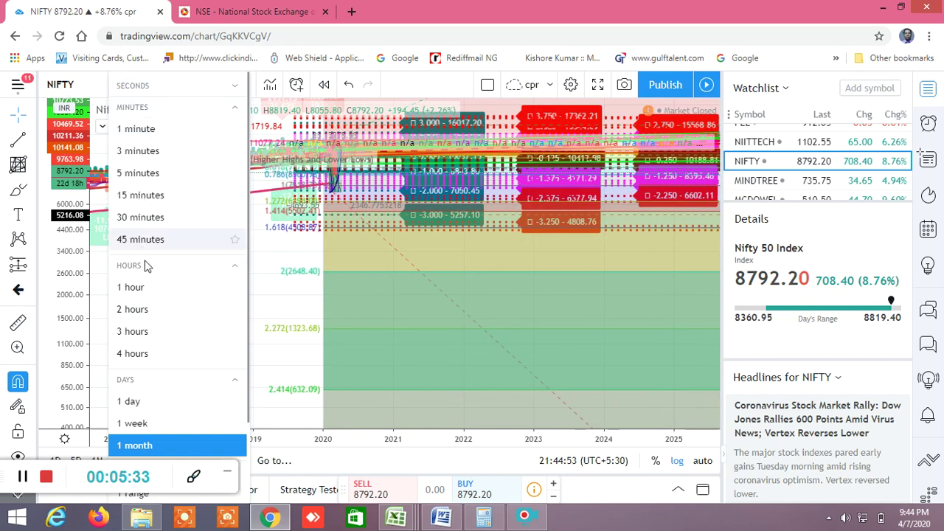
click(137, 406)
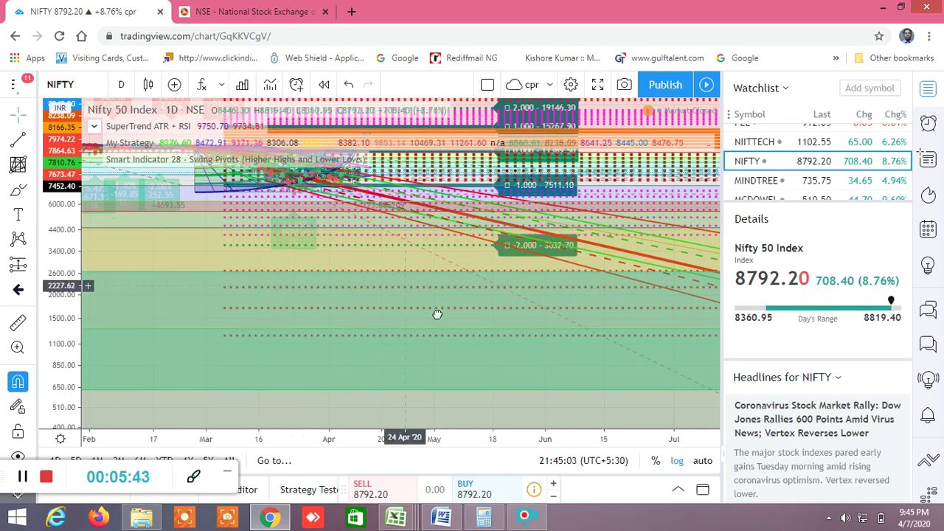
drag(438, 315, 475, 350)
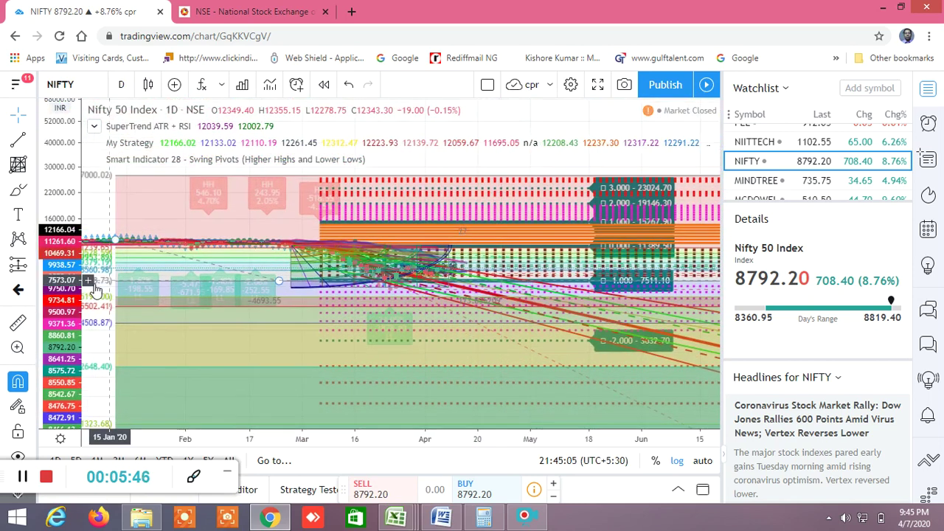
drag(70, 290, 63, 73)
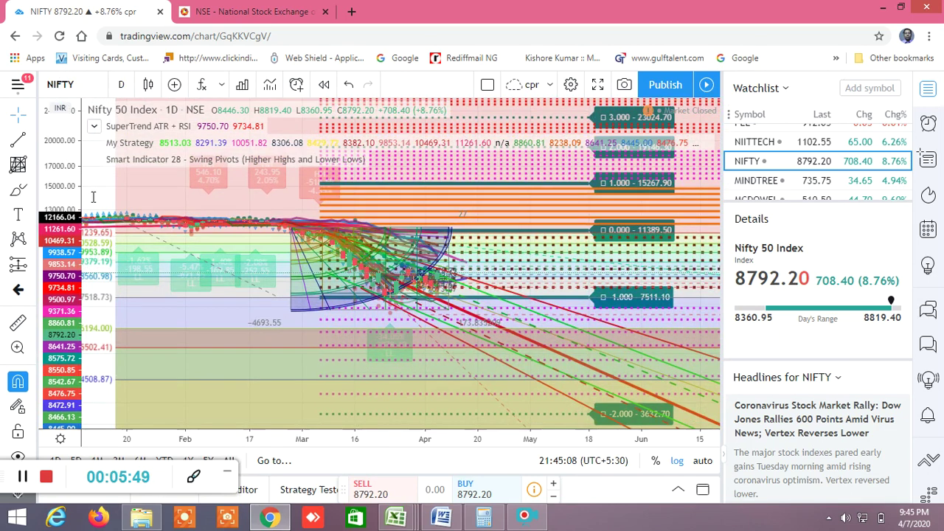
drag(66, 235, 64, 128)
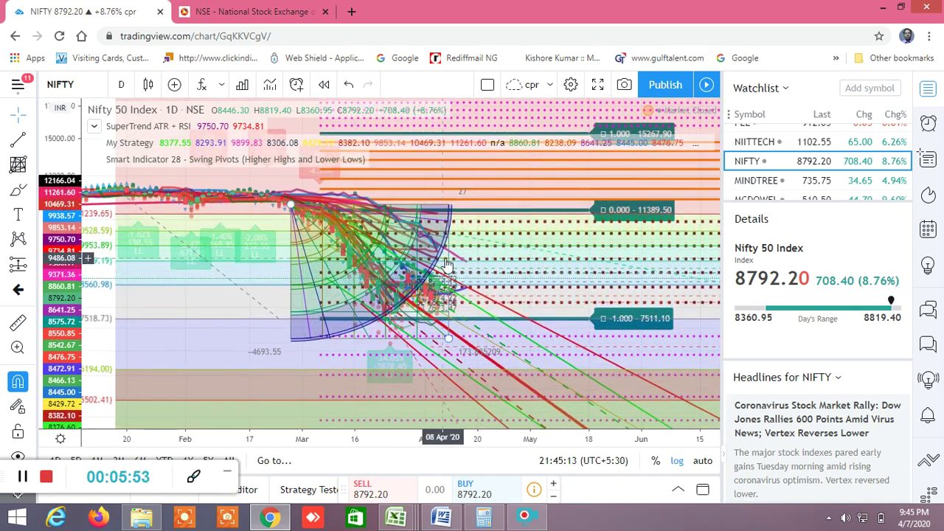
Examine the NIFTY daily candles of March and early April 2020 against the Fibonacci arcs and trend lines.
scroll(447, 264, up, 3)
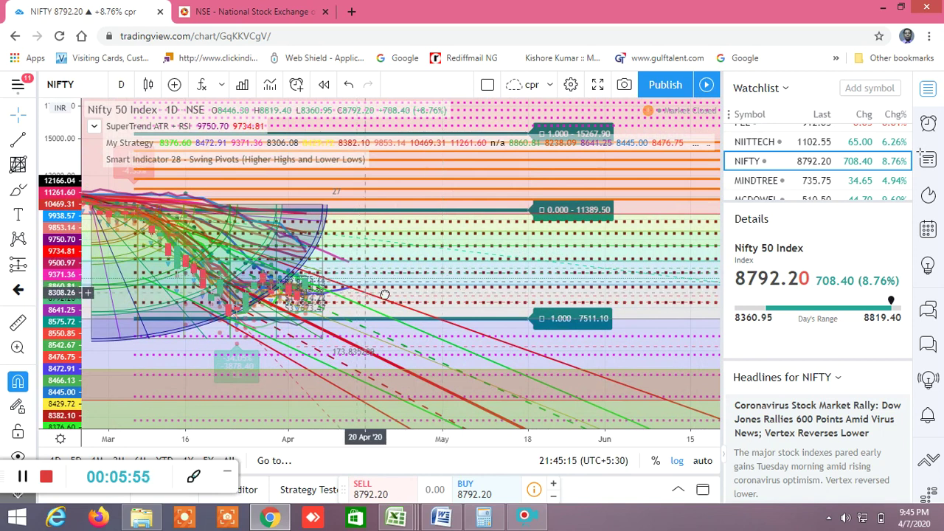
drag(354, 293, 460, 286)
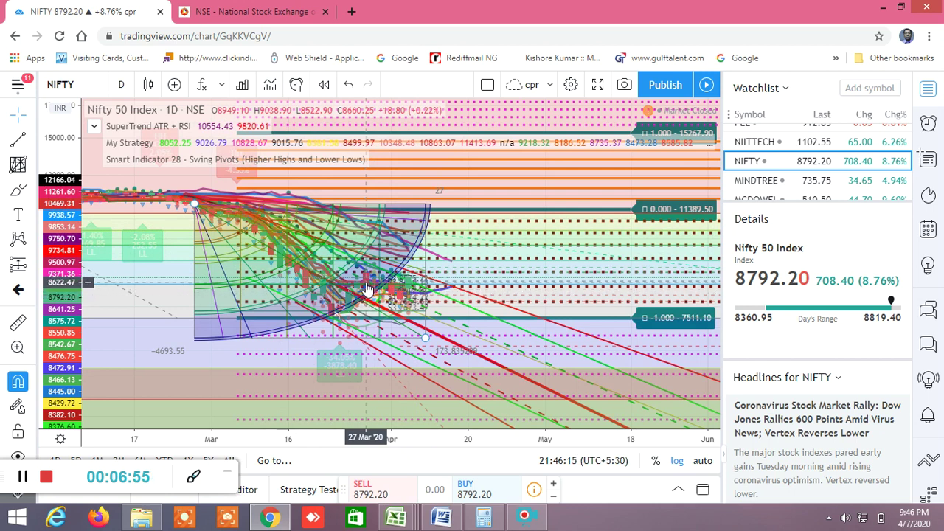
click(418, 275)
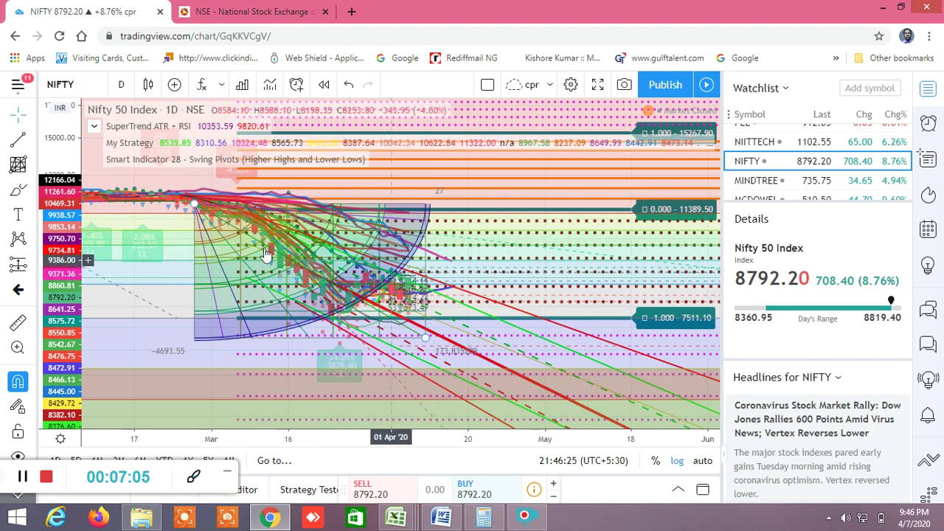
click(228, 214)
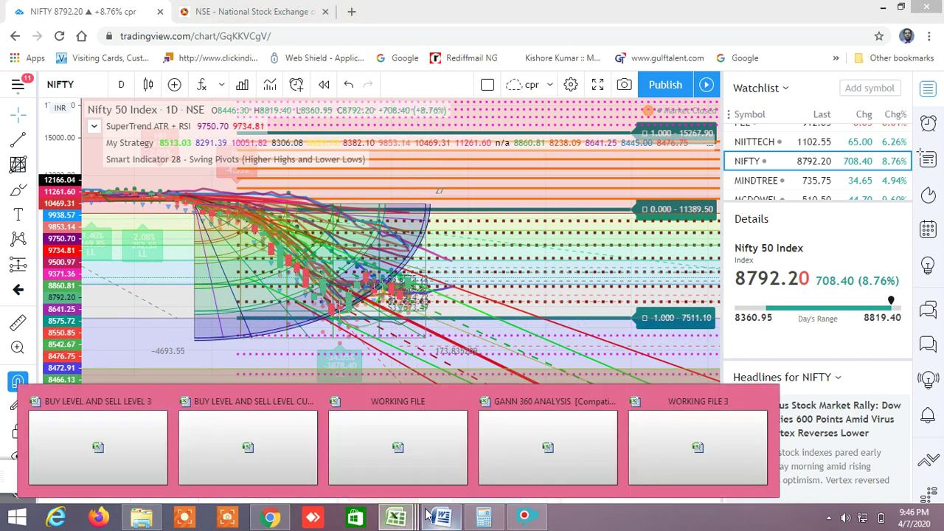
Switch to the GANN 360 ANALYSIS workbook in Excel and examine the 360-degree price levels from the first through the third circle.
click(548, 443)
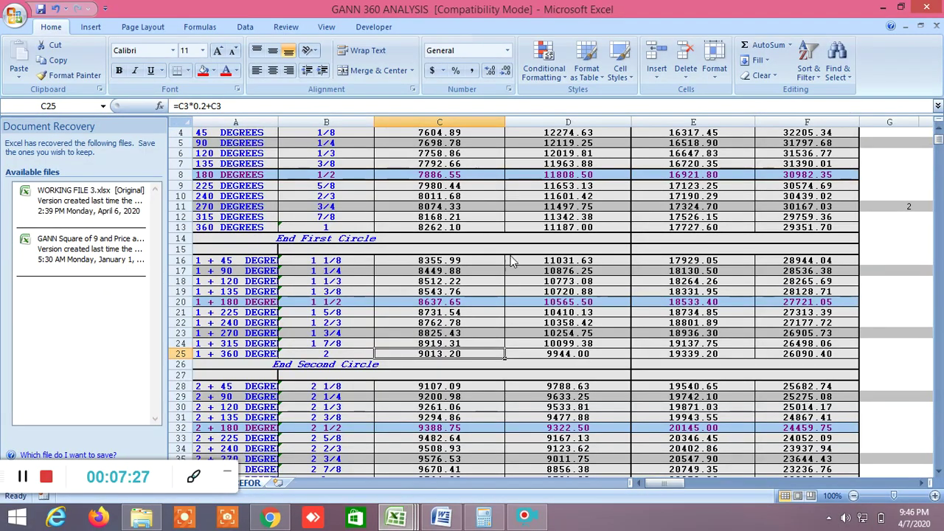
scroll(514, 261, up, 1)
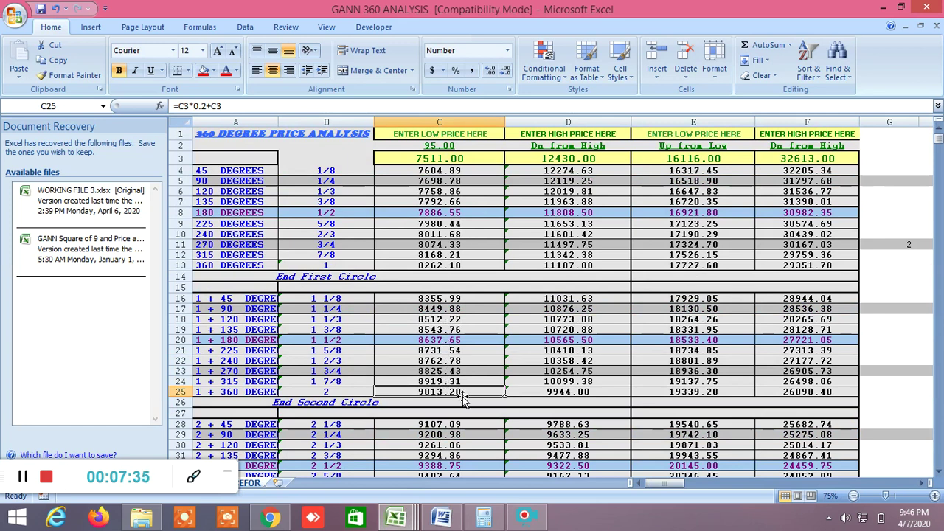
scroll(463, 398, down, 1)
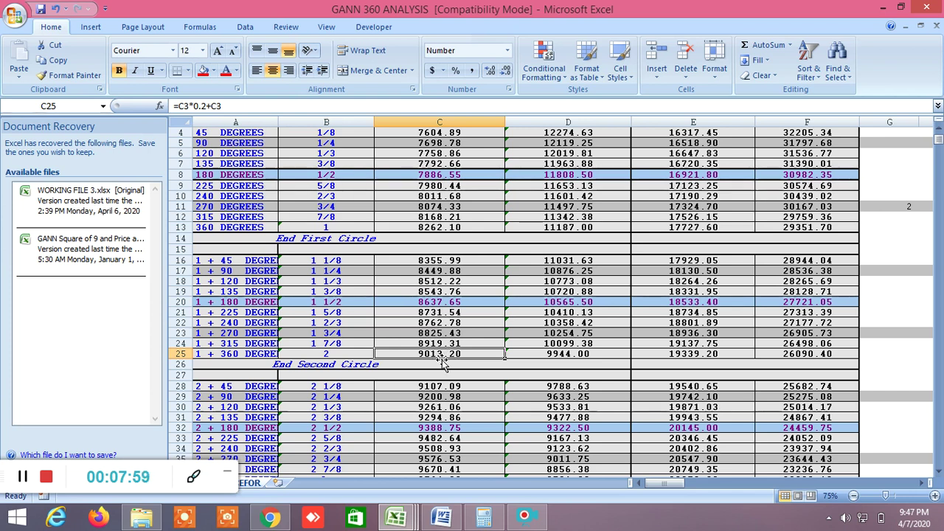
scroll(454, 362, down, 2)
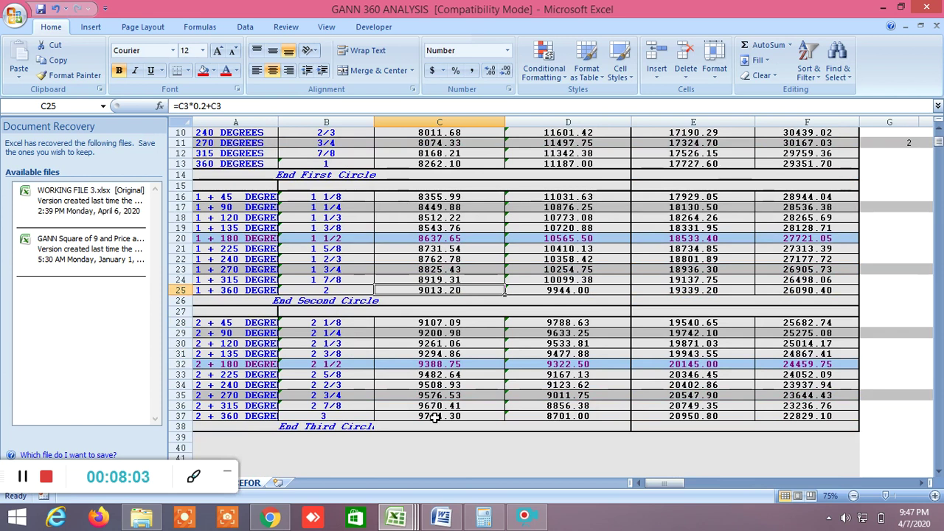
scroll(506, 397, up, 1)
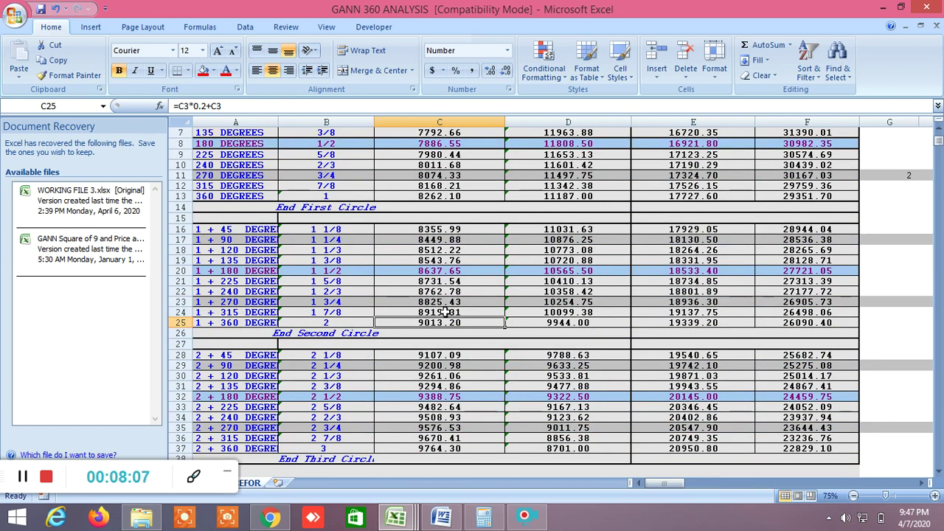
scroll(446, 313, up, 2)
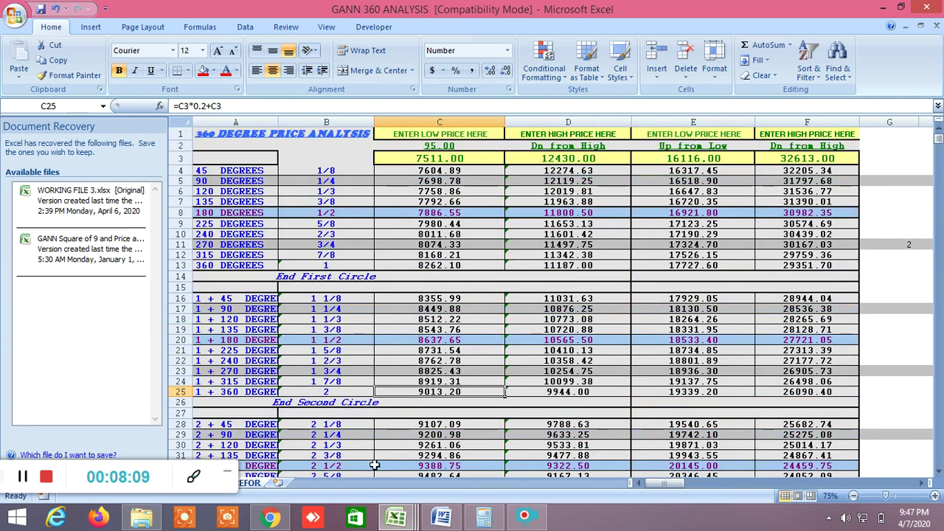
Return to the TradingView chart, find BANKNIFTY through a watchlist symbol search for NIFTY, and display its chart.
mouse_move(396, 518)
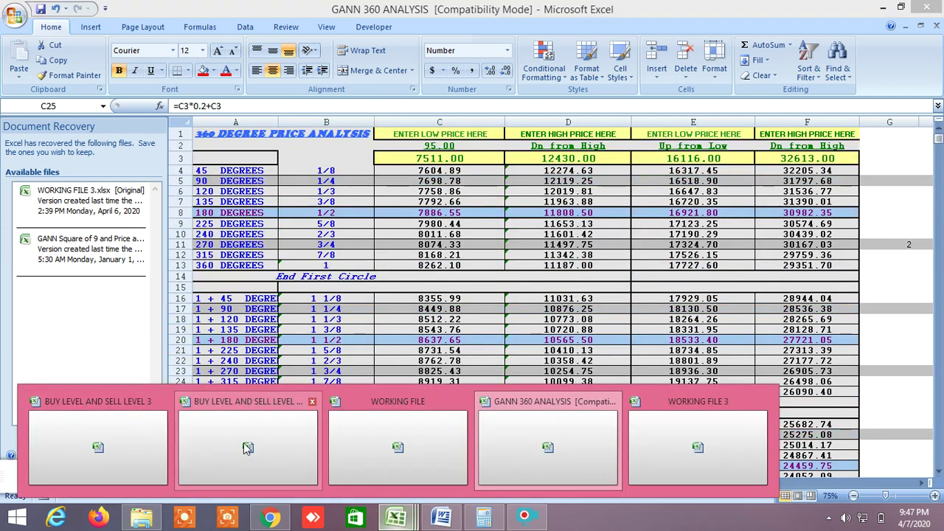
click(270, 518)
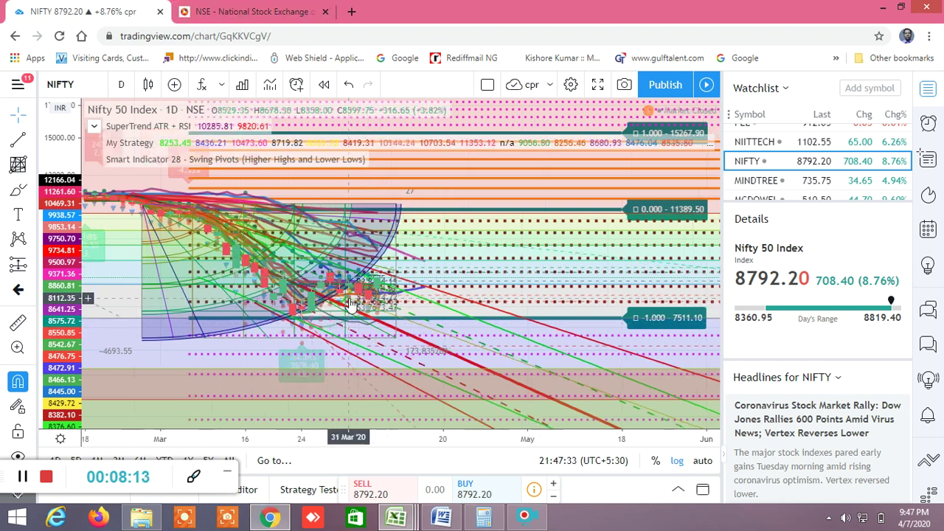
scroll(351, 302, up, 3)
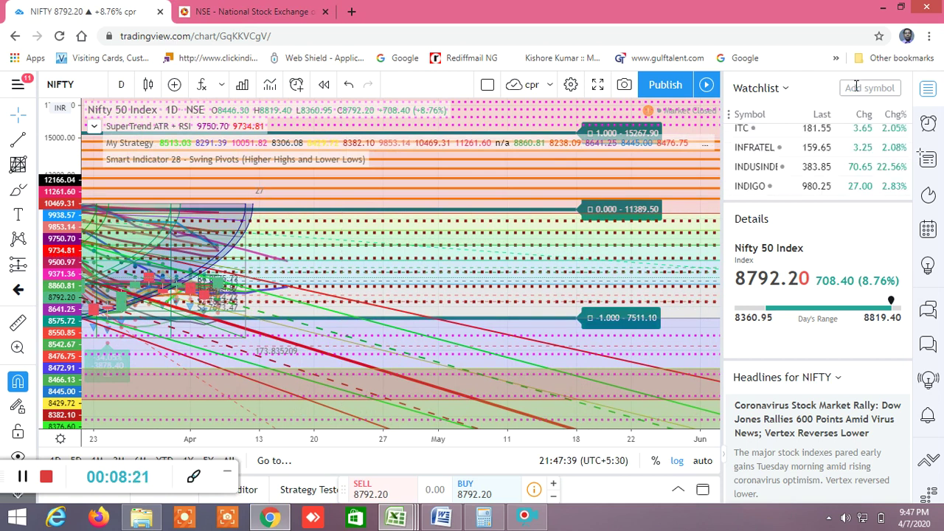
click(857, 87)
text(TY)
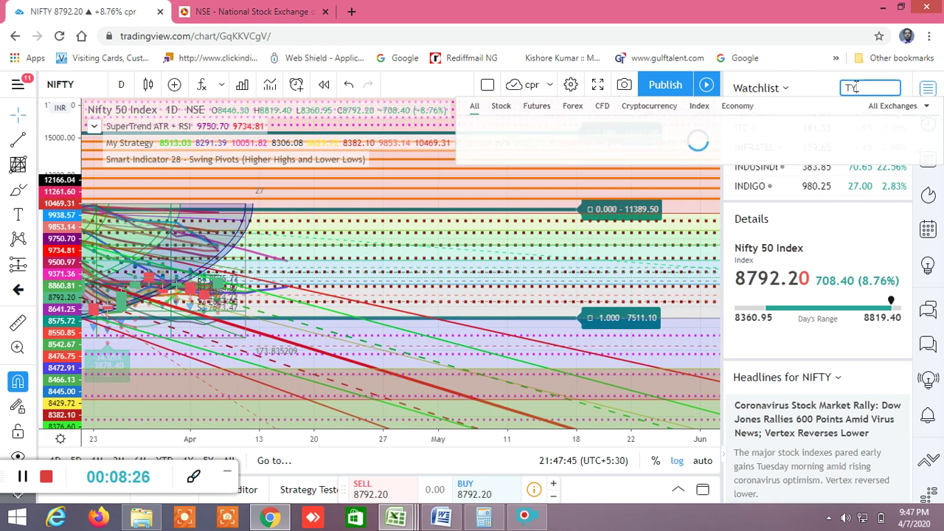
key(BackSpace)
key(BackSpace)
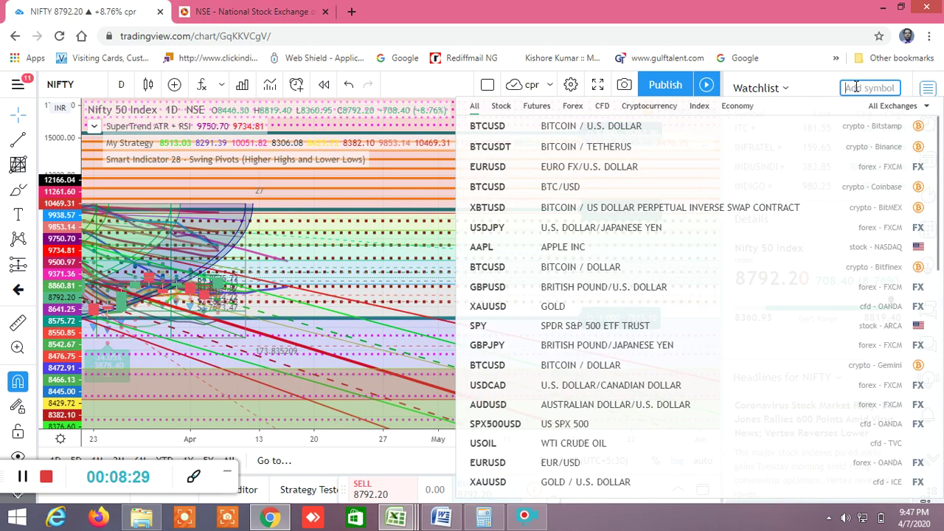
text(NIFTY)
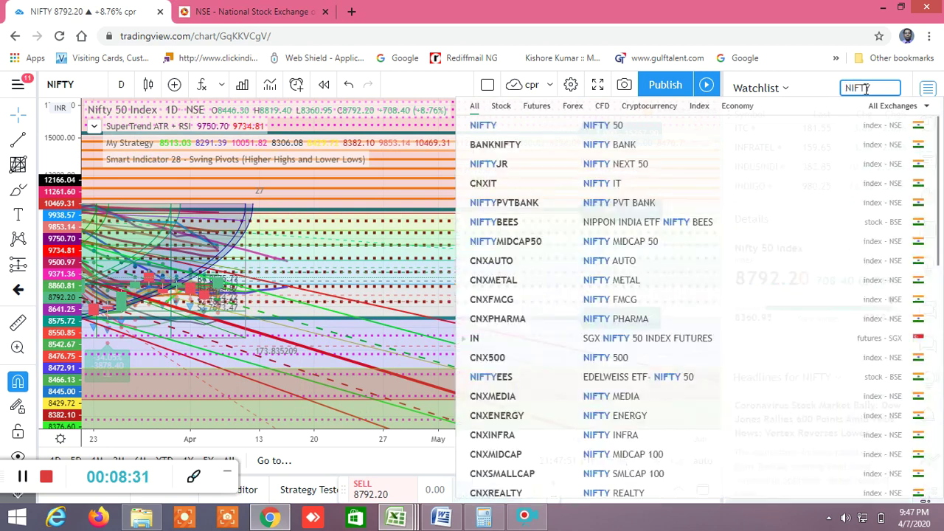
click(631, 153)
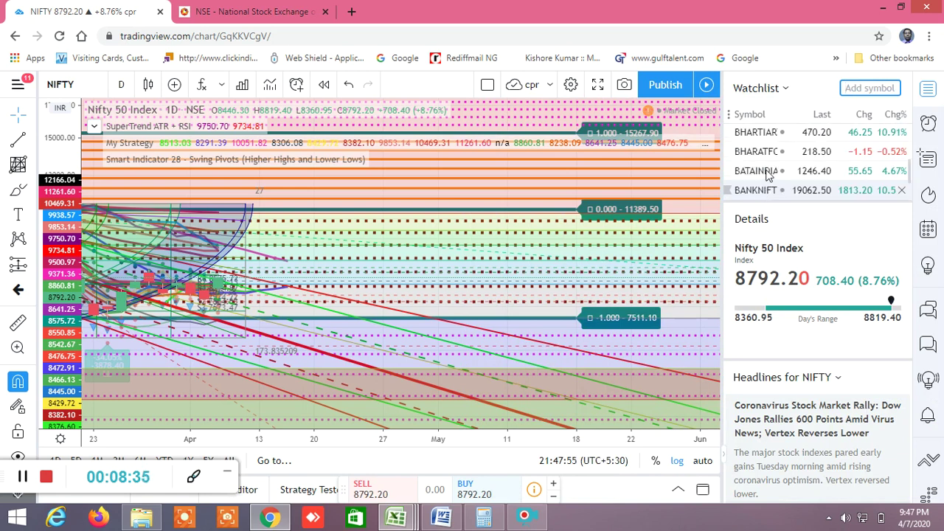
click(760, 190)
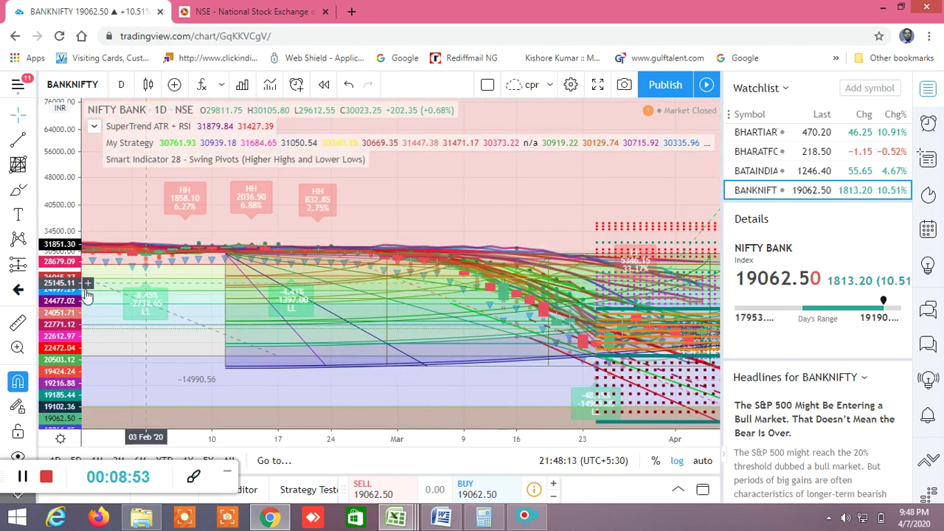
Examine the BANKNIFTY daily decline of March 2020 against the Fibonacci levels, arcs and pivot lines, and dismiss the low-battery warning.
drag(74, 289, 64, 33)
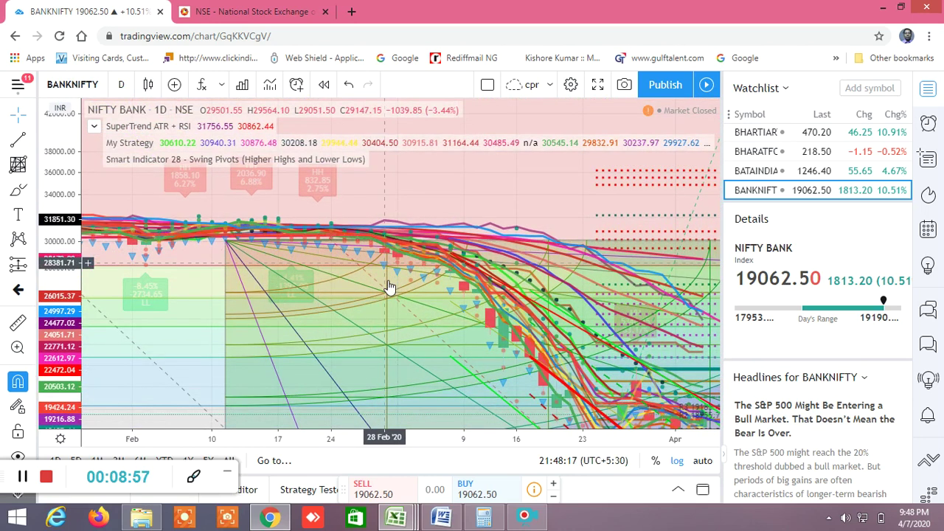
drag(391, 287, 402, 257)
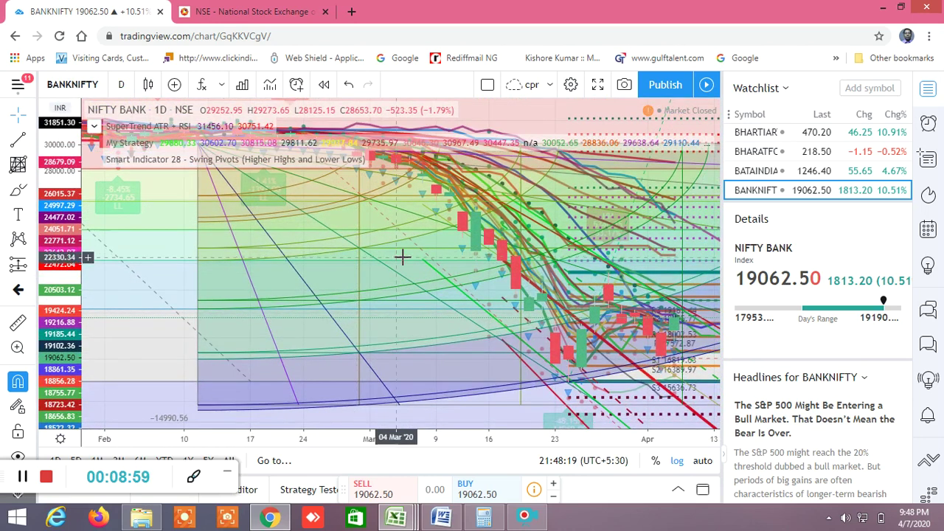
scroll(402, 257, left, 5)
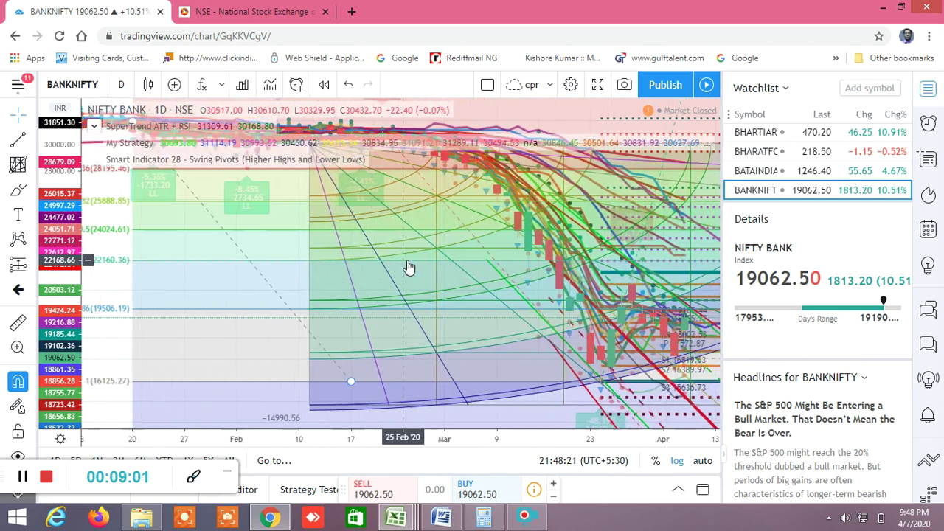
scroll(409, 267, up, 2)
scroll(410, 267, up, 5)
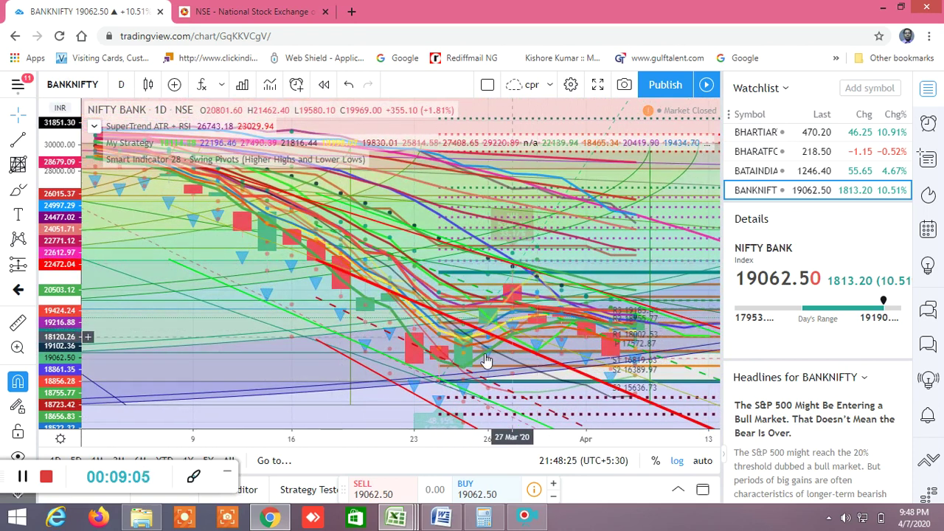
scroll(619, 363, up, 2)
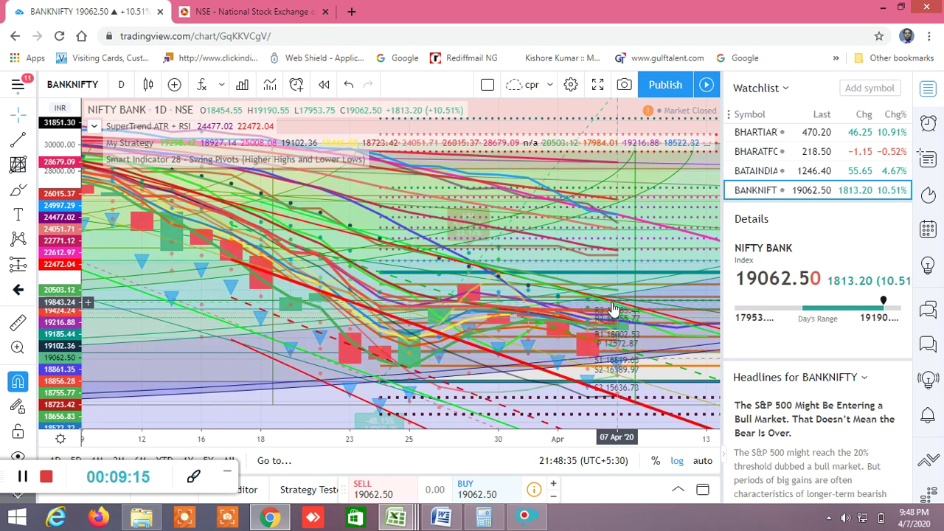
scroll(612, 310, down, 4)
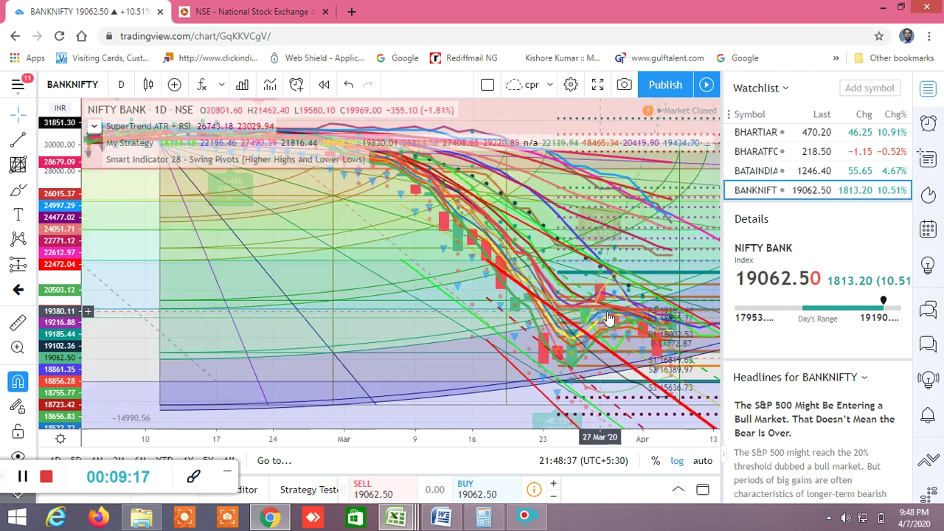
scroll(610, 317, down, 4)
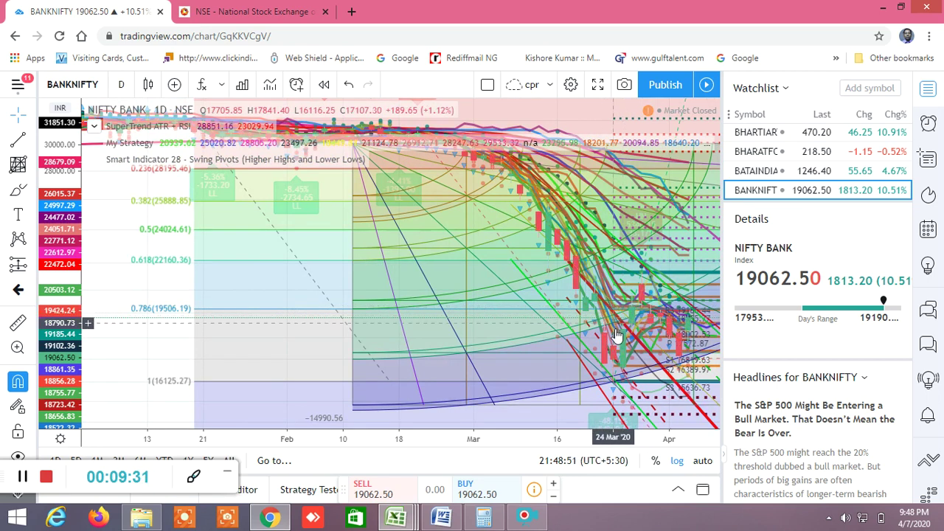
scroll(619, 314, up, 2)
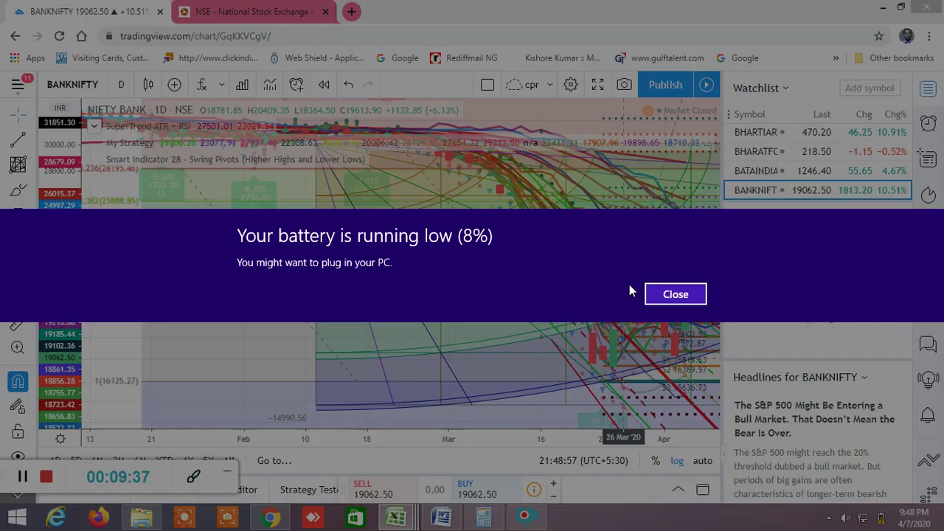
click(675, 294)
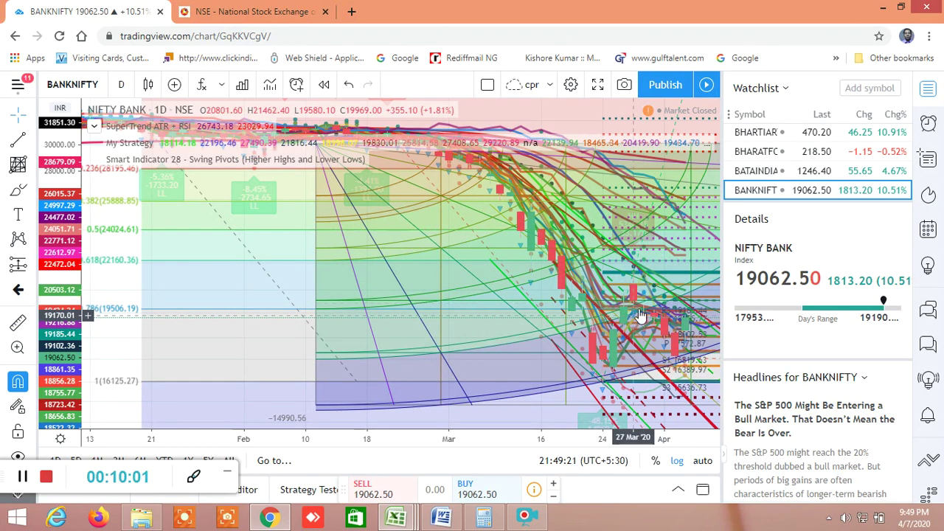
Switch to the GANN 360 ANALYSIS workbook and examine the column E levels near the end of the second circle and in the third circle.
click(397, 520)
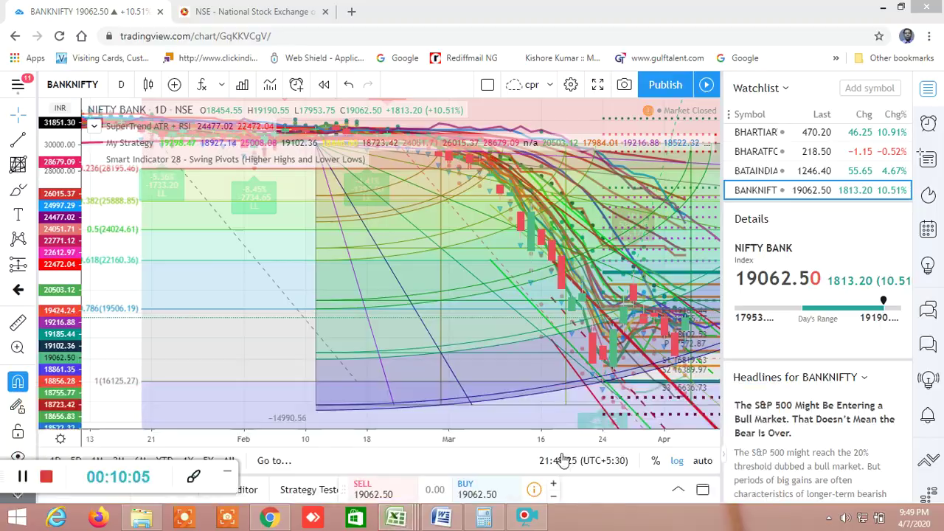
scroll(520, 414, down, 1)
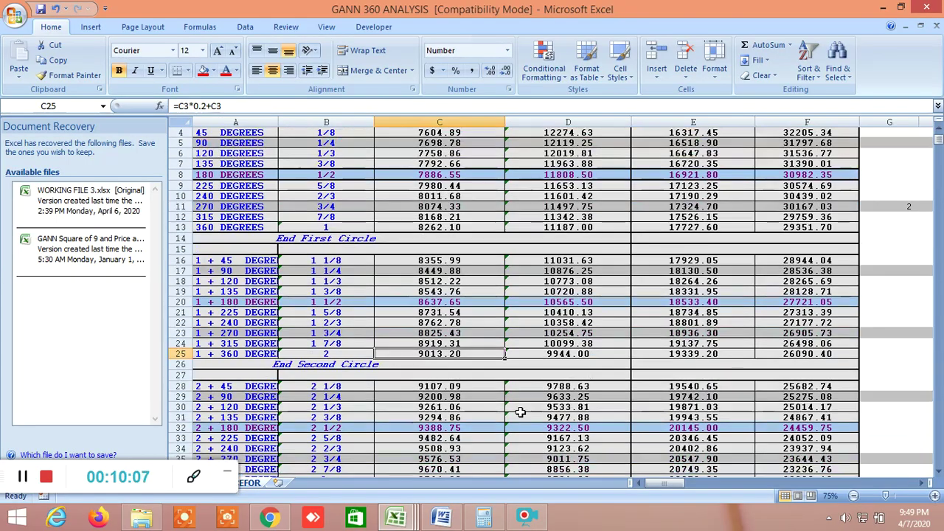
click(695, 345)
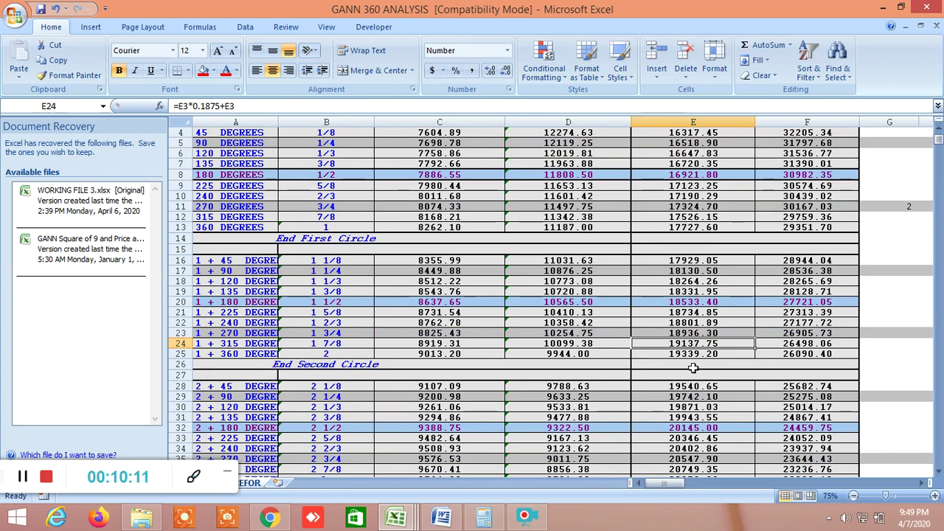
click(694, 366)
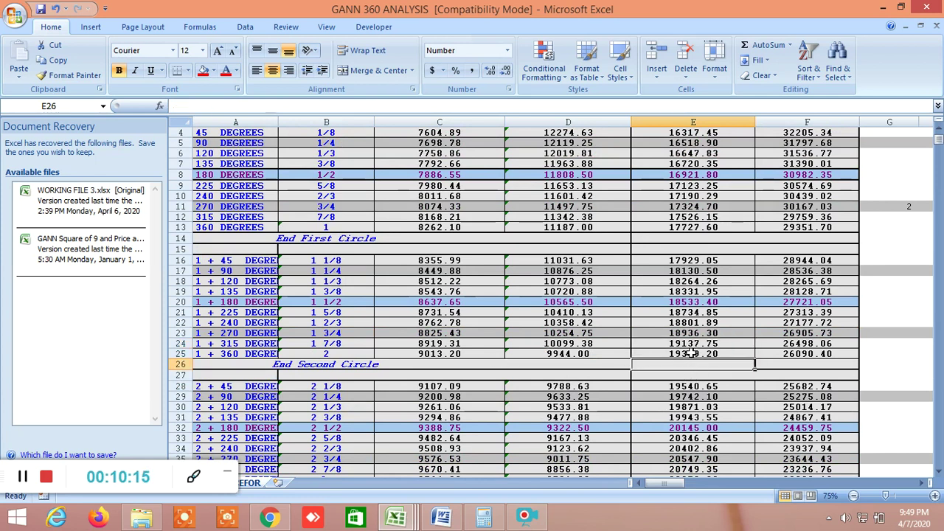
click(691, 353)
scroll(698, 354, down, 2)
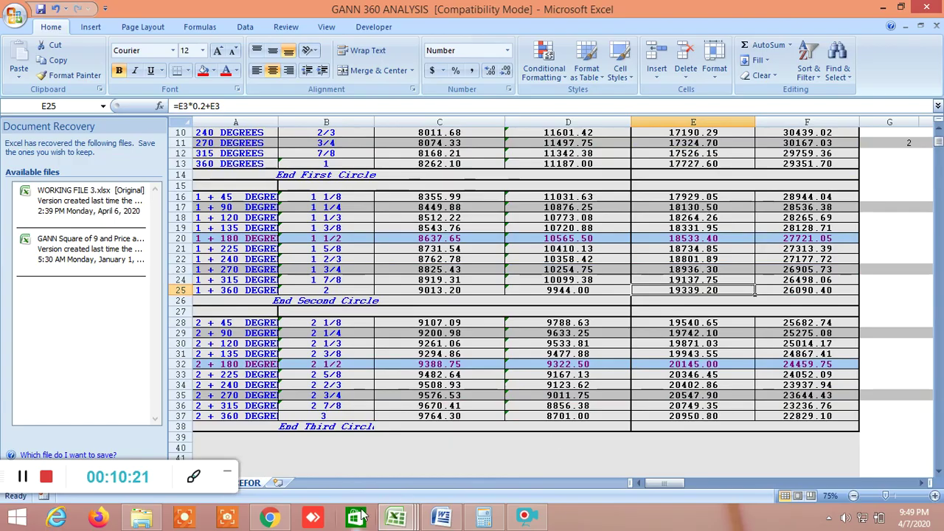
Return to the BANKNIFTY chart in the browser, switch to the NSE option chain page, and look through the BANKNIFTY strikes.
click(270, 517)
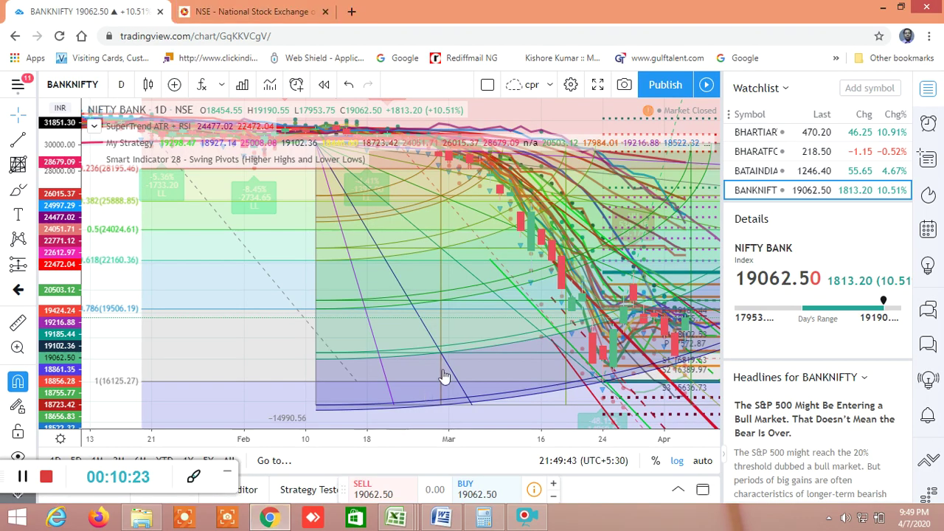
scroll(466, 347, up, 1)
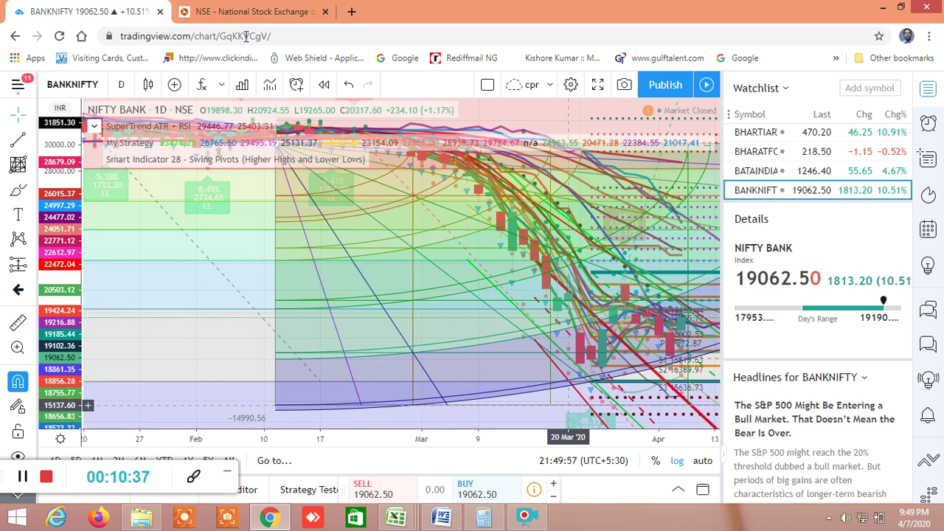
click(253, 15)
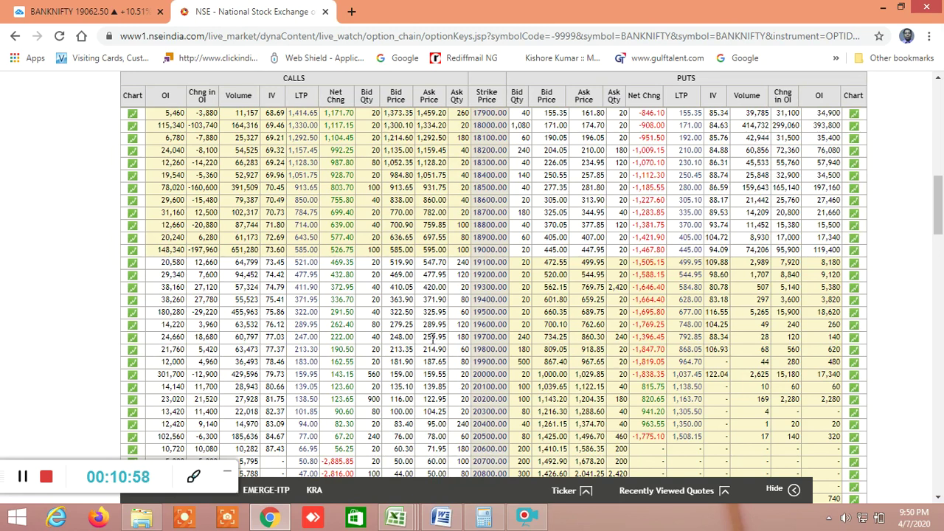
scroll(384, 359, down, 8)
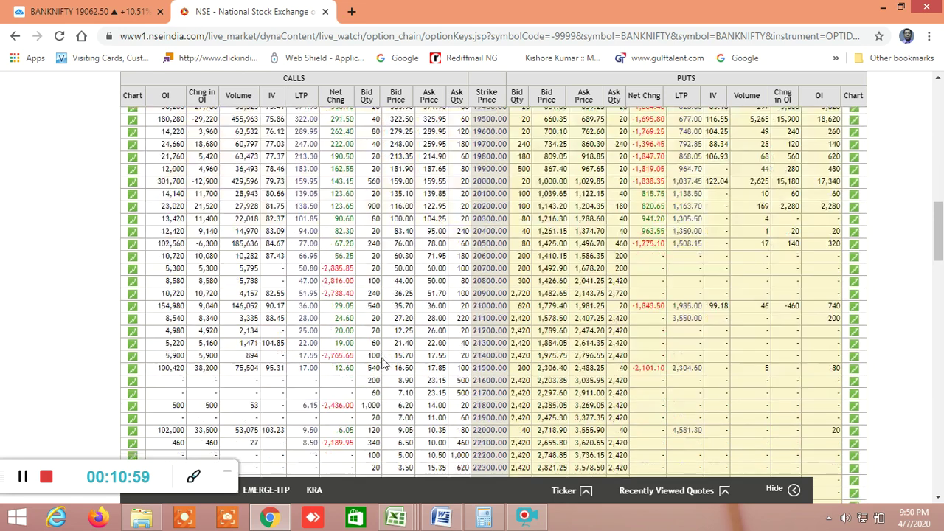
scroll(384, 360, down, 16)
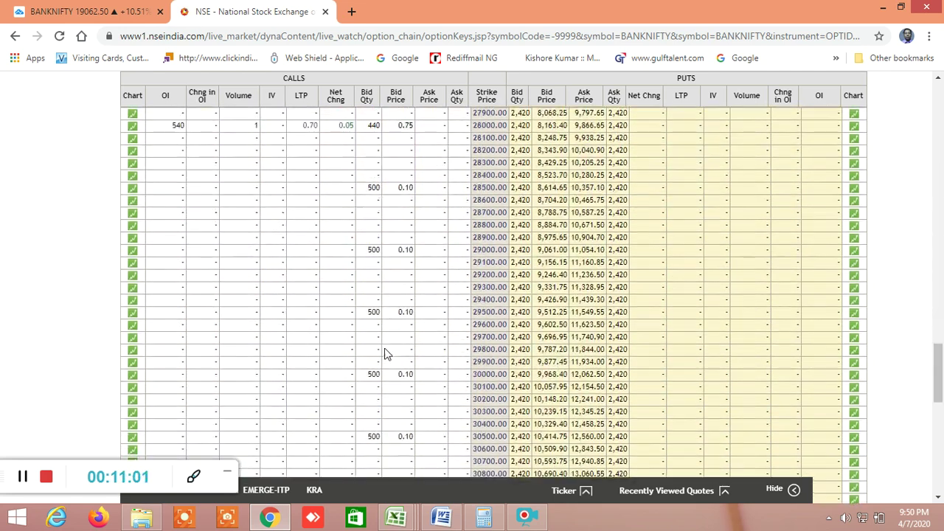
scroll(386, 347, down, 2)
scroll(385, 345, up, 15)
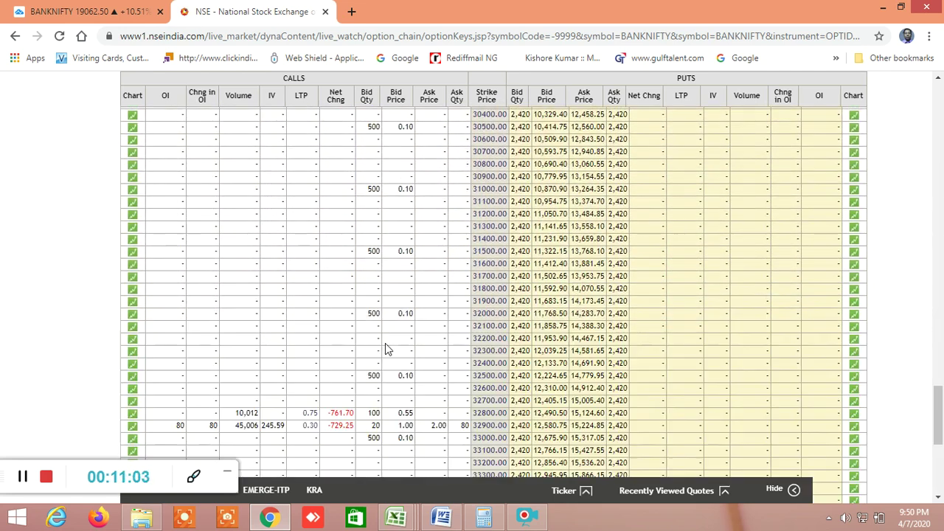
scroll(385, 345, up, 19)
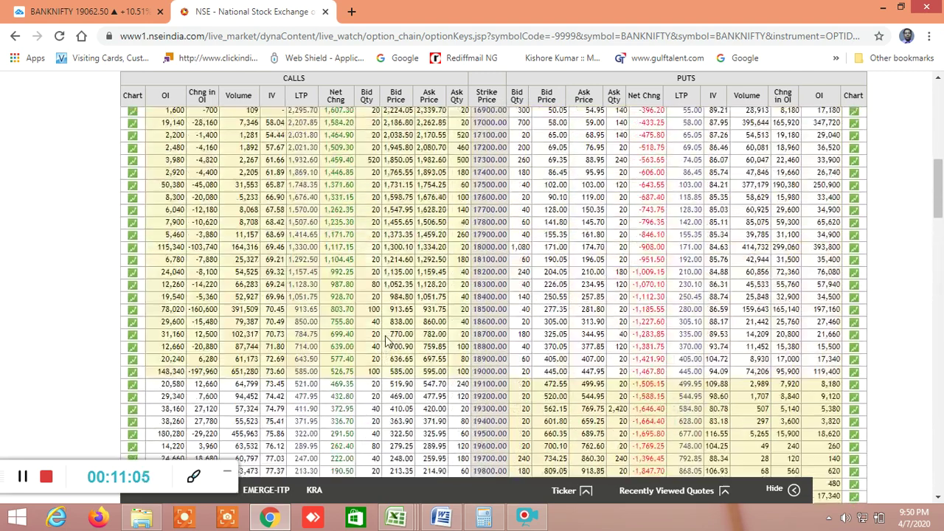
scroll(385, 338, up, 5)
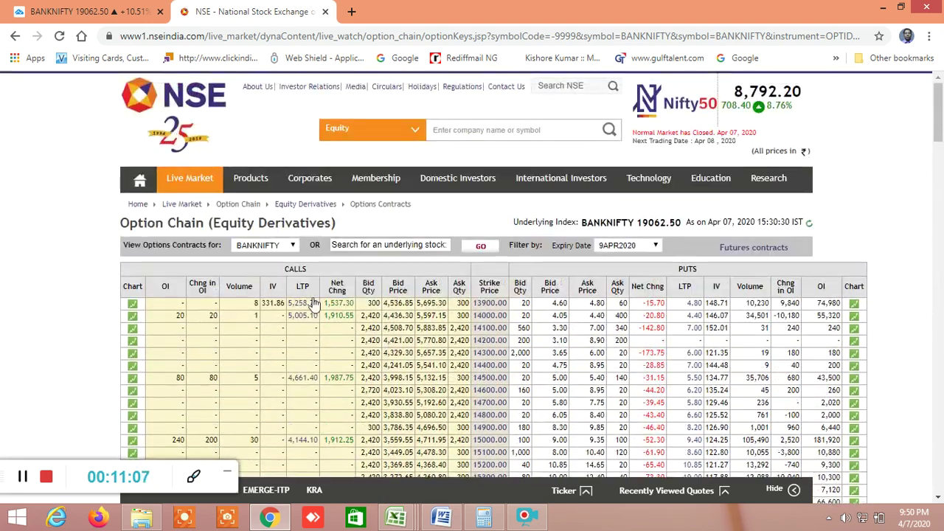
Display the NIFTY option chain and examine the open interest and implied volatility of calls and puts around the 8500 to 9000 strikes.
click(289, 248)
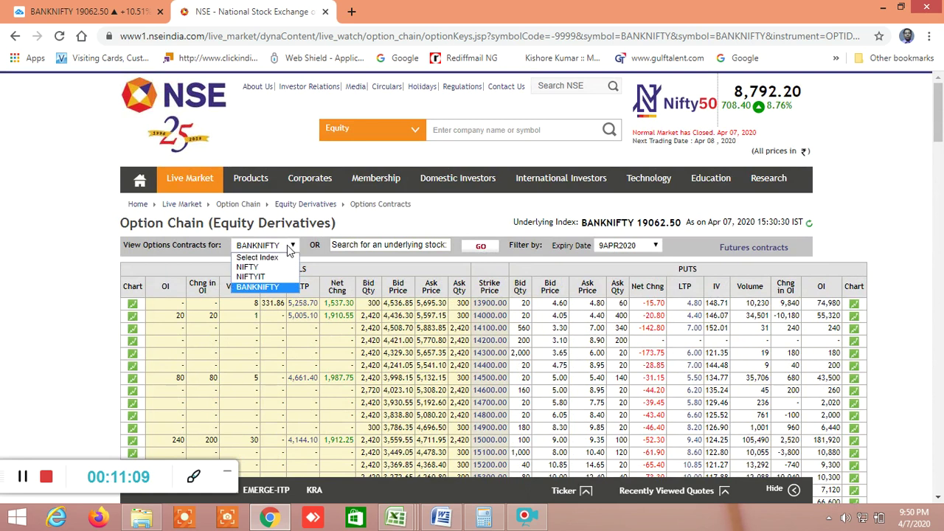
click(297, 270)
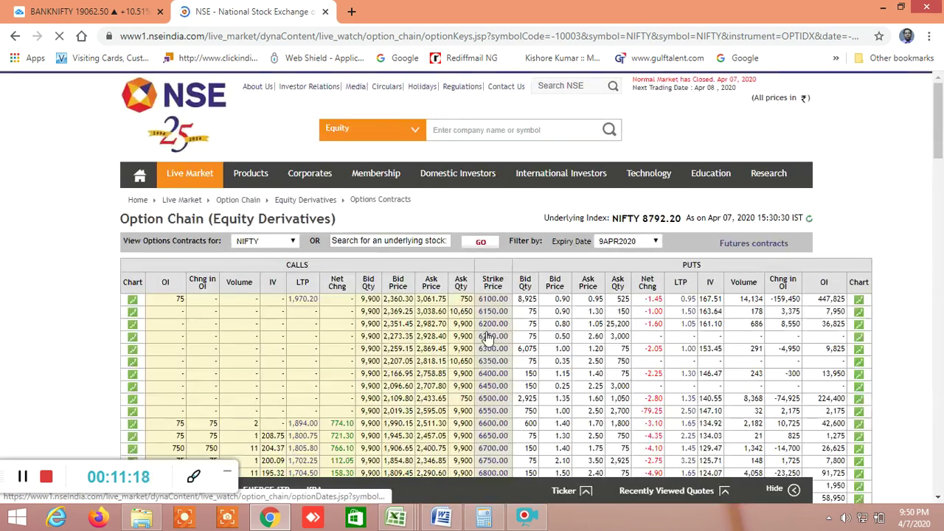
scroll(487, 332, down, 10)
scroll(487, 336, down, 15)
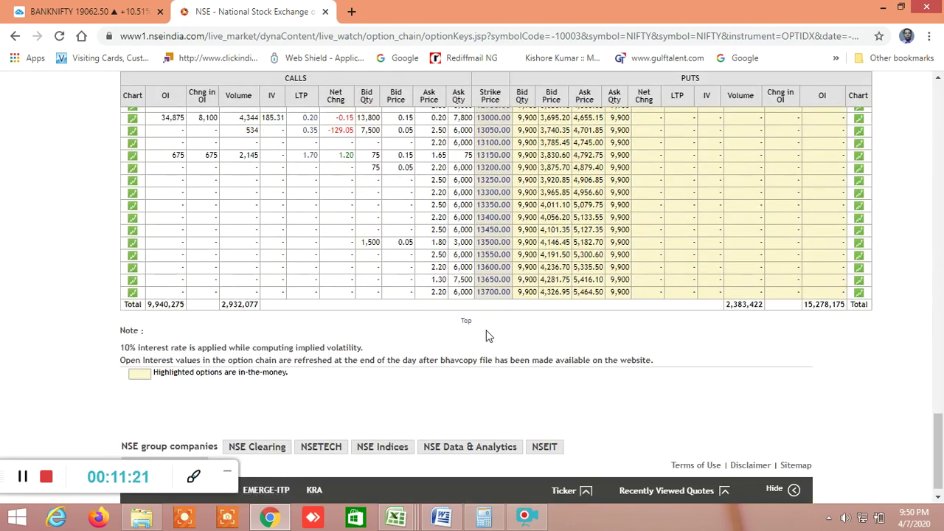
scroll(487, 336, up, 5)
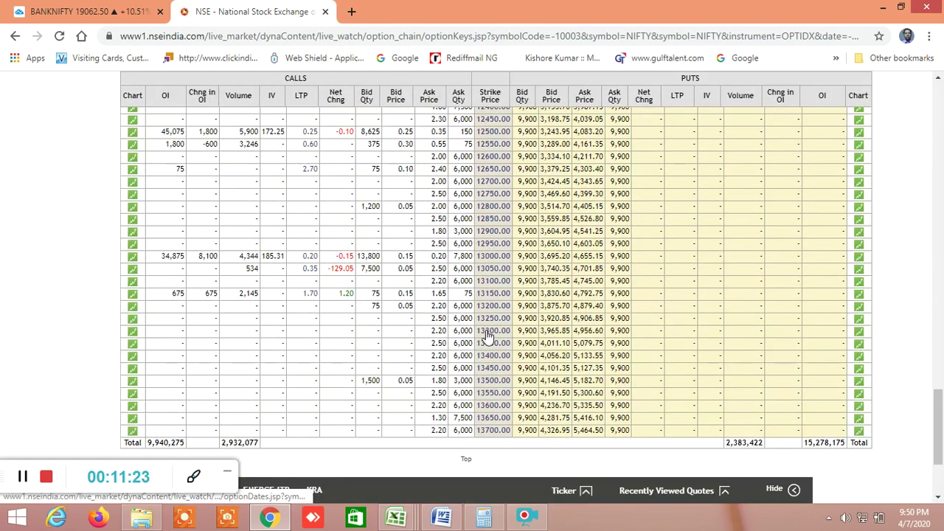
scroll(487, 336, up, 12)
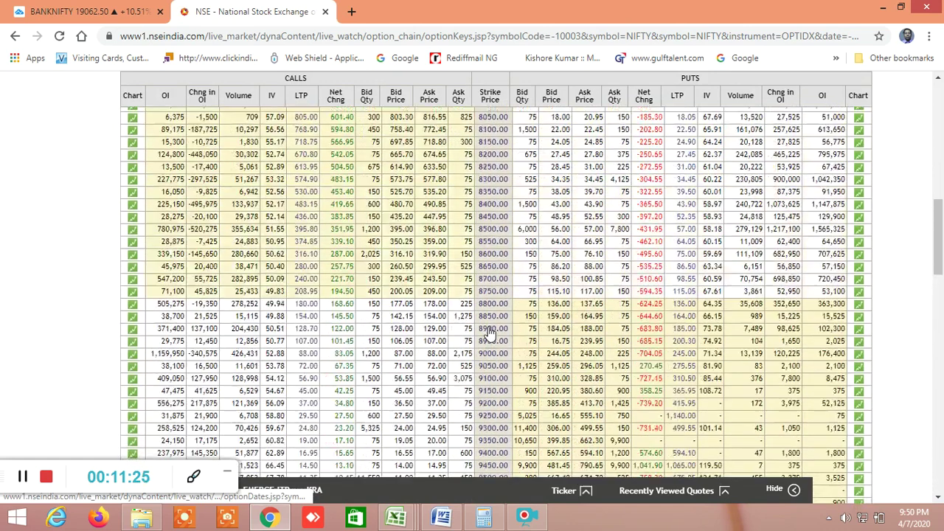
scroll(489, 334, down, 2)
scroll(489, 334, up, 2)
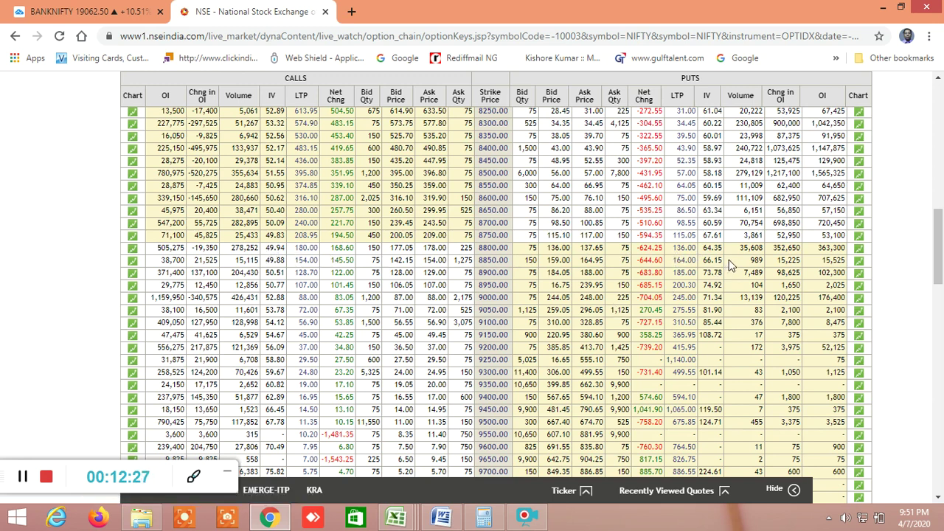
scroll(722, 257, down, 1)
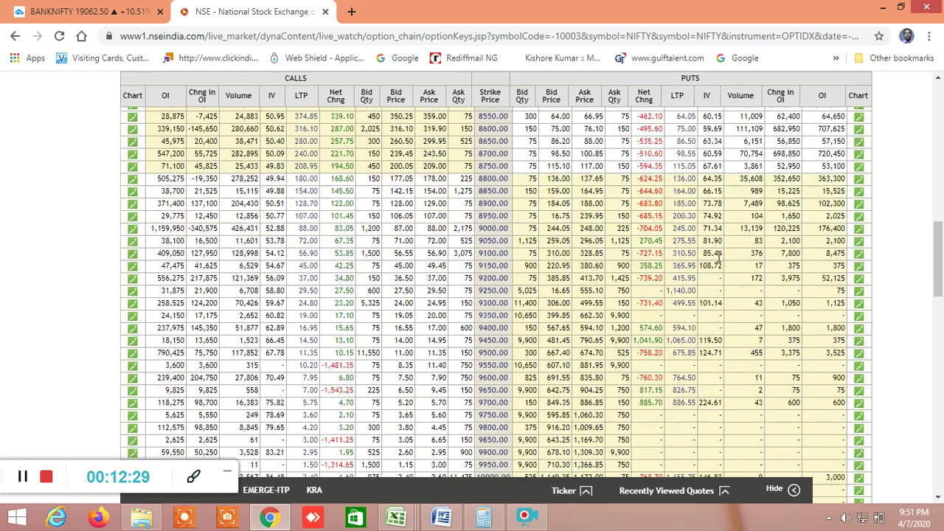
scroll(537, 269, up, 4)
scroll(538, 269, up, 8)
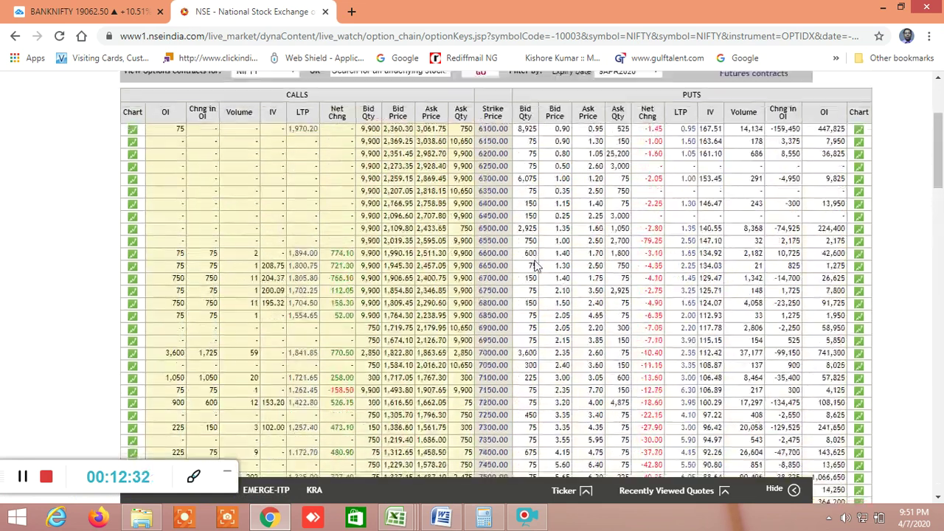
Display the BANKNIFTY option chain and examine call and put open interest around the 18000 to 20000 strikes.
click(263, 245)
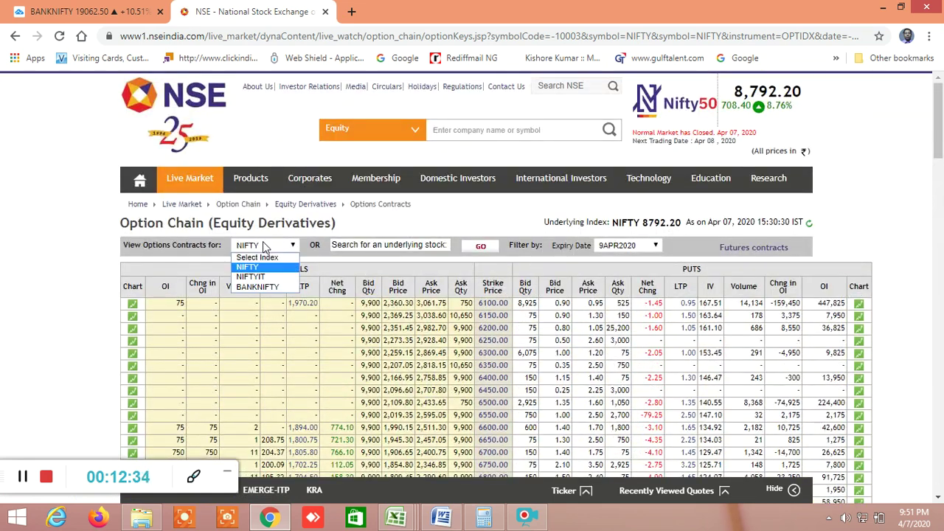
click(258, 276)
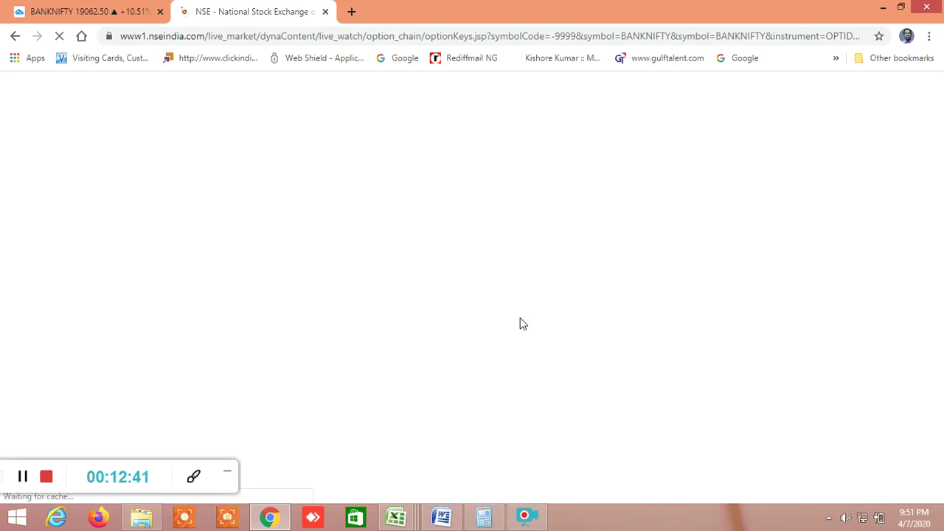
scroll(521, 323, down, 10)
scroll(521, 322, down, 15)
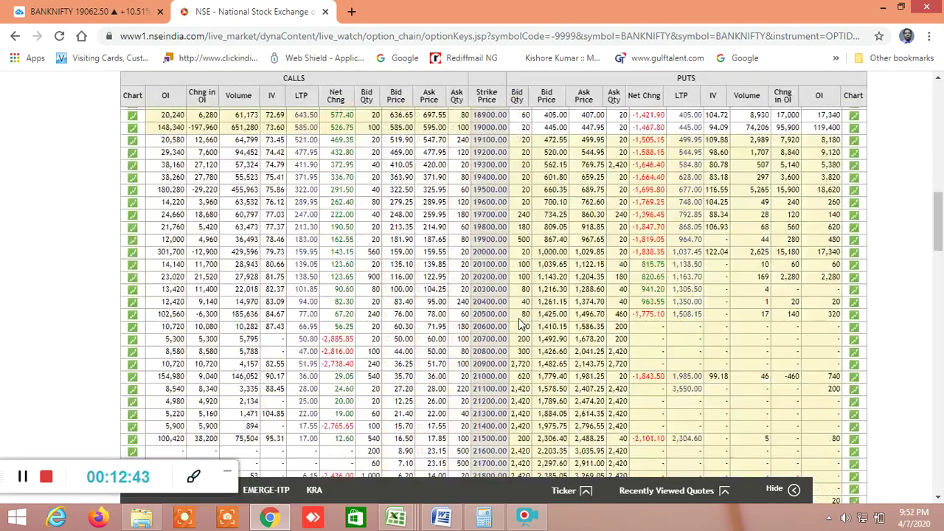
scroll(514, 318, up, 5)
scroll(514, 317, down, 1)
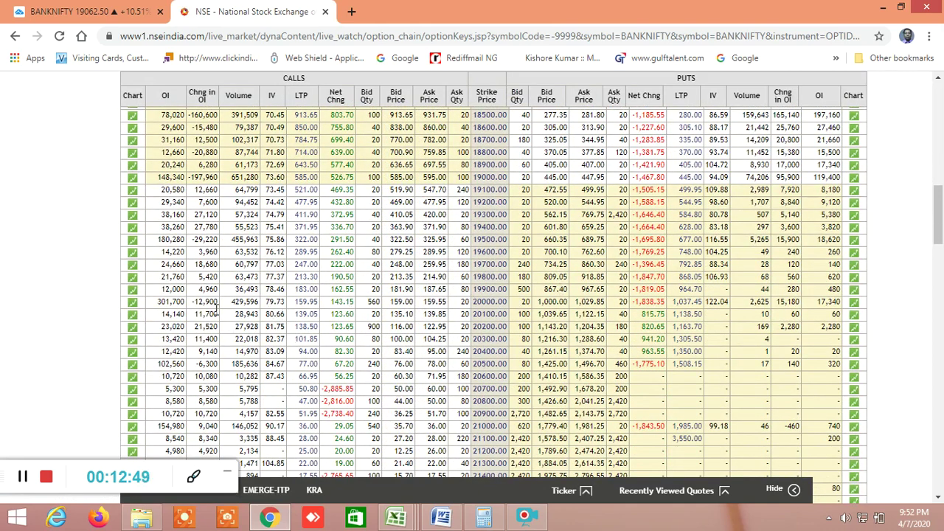
scroll(666, 288, up, 3)
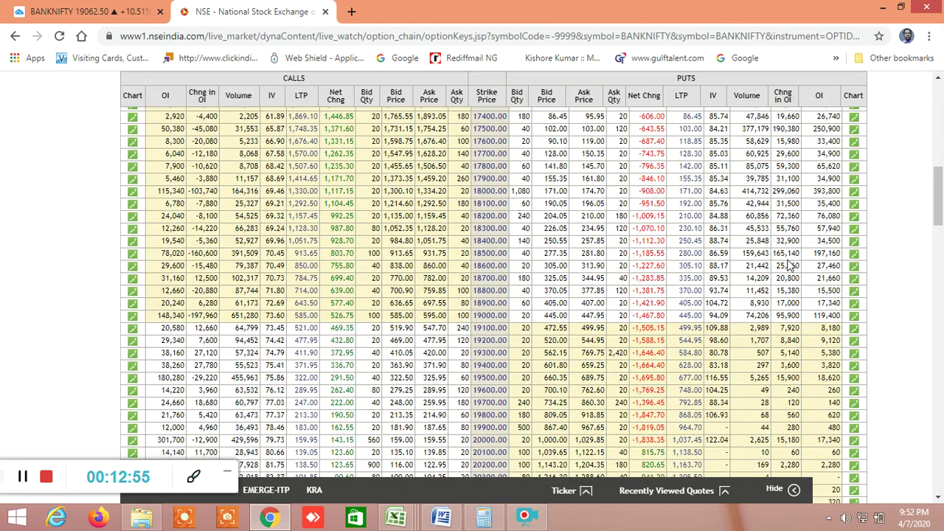
scroll(648, 292, down, 3)
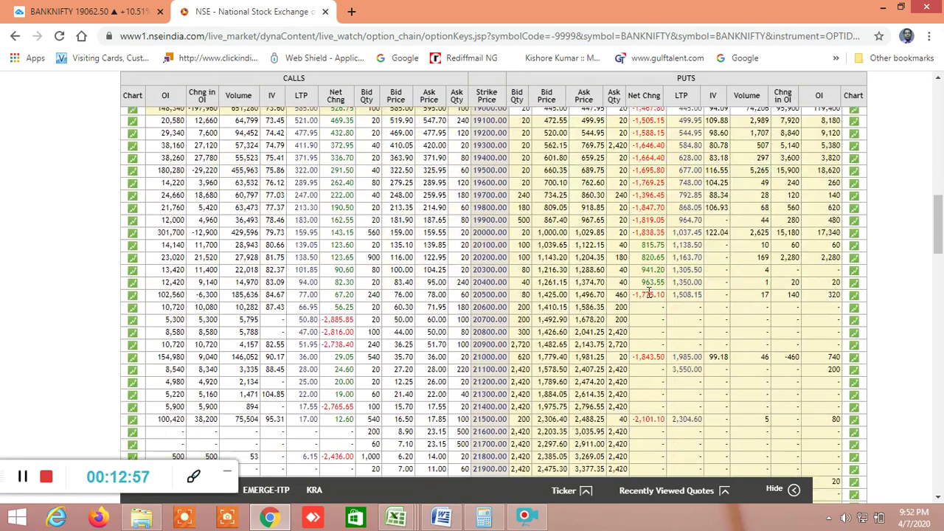
Switch to the WORKING FILE workbook in Excel and review the NIFTY and BANKNIFTY winning probabilities on the OPTION CHAIN IV sheet.
mouse_move(408, 522)
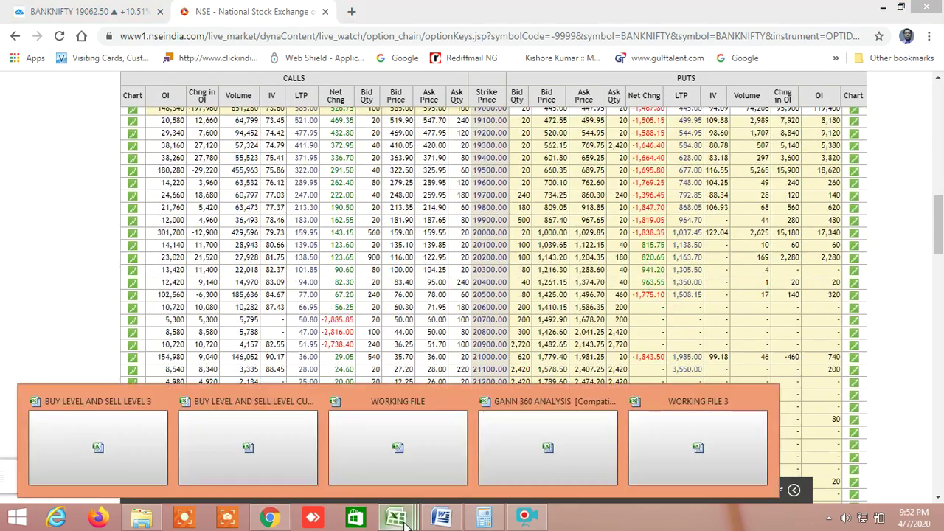
click(397, 466)
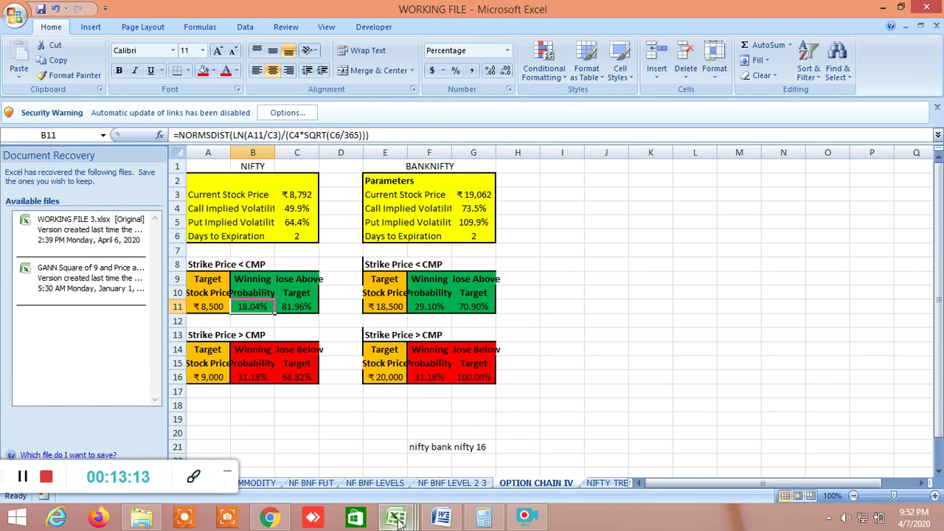
Switch to the BUY LEVEL AND SELL LEVEL CUM SCREENER workbook and examine the NIFTY and BANKNIFTY 360-degree upside first-cycle levels.
mouse_move(399, 521)
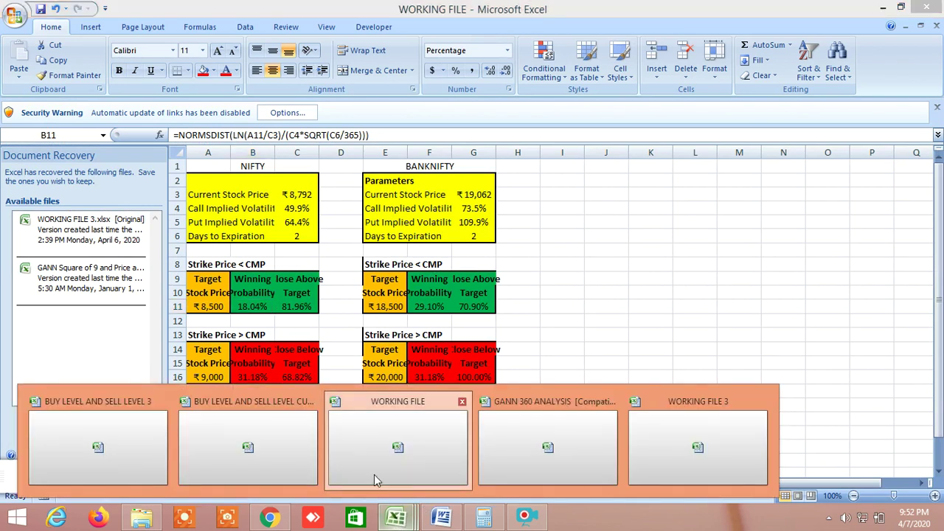
click(254, 452)
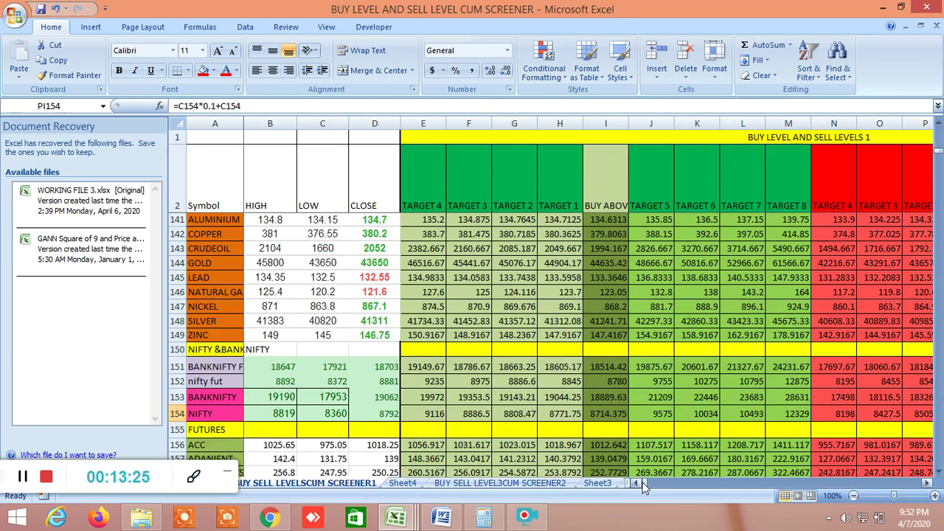
drag(644, 485, 741, 488)
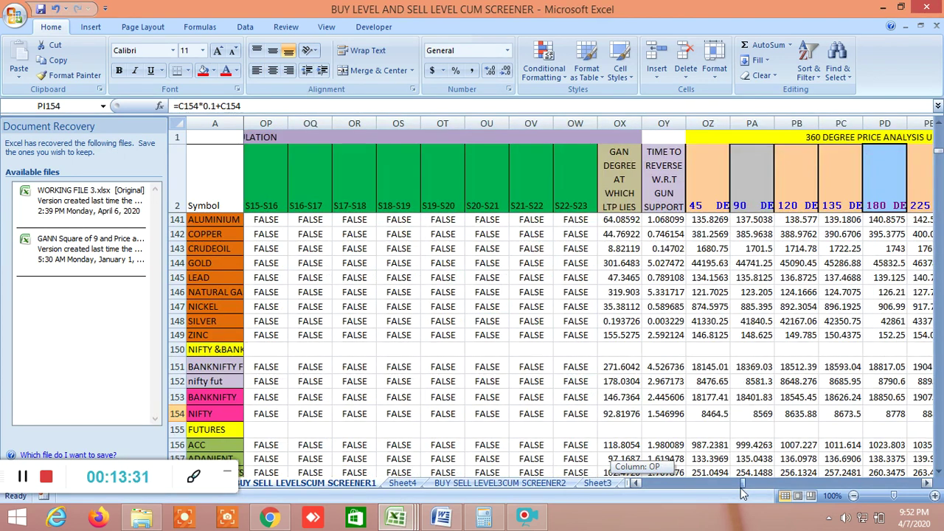
drag(744, 492, 744, 492)
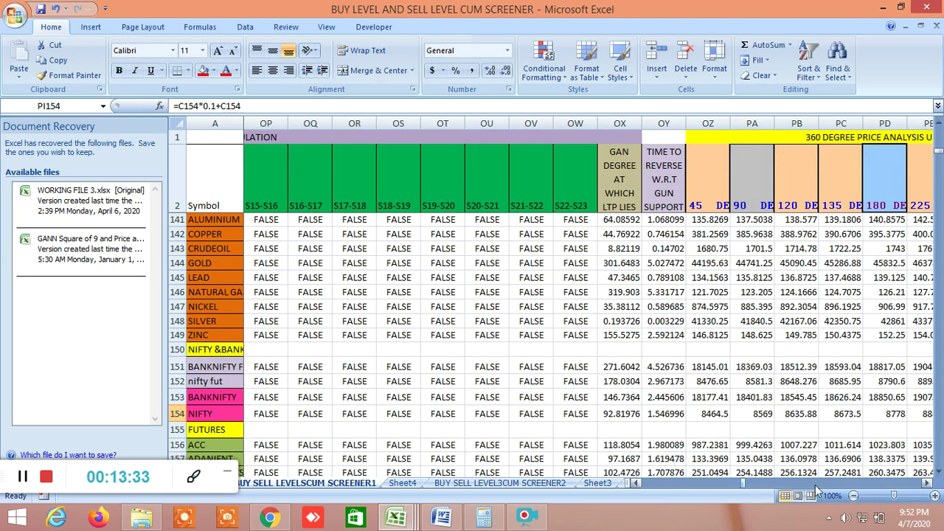
drag(926, 484, 931, 491)
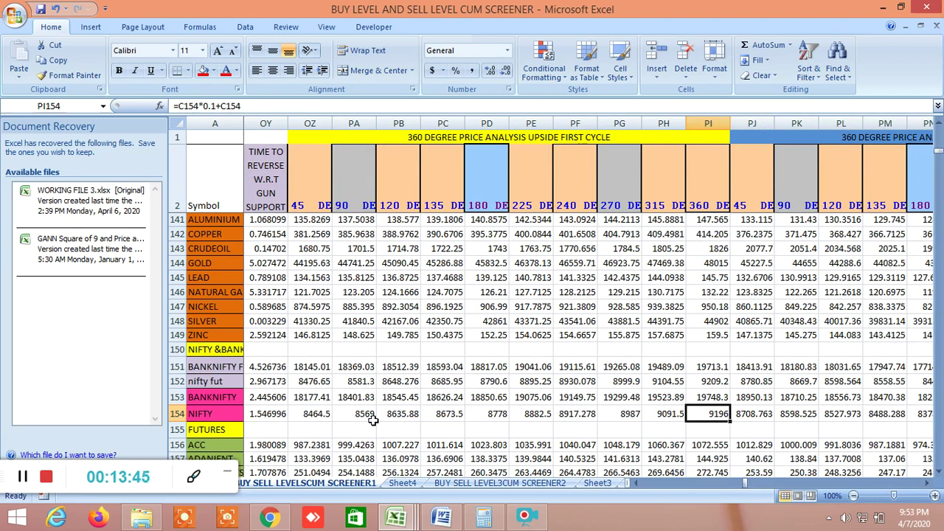
click(664, 430)
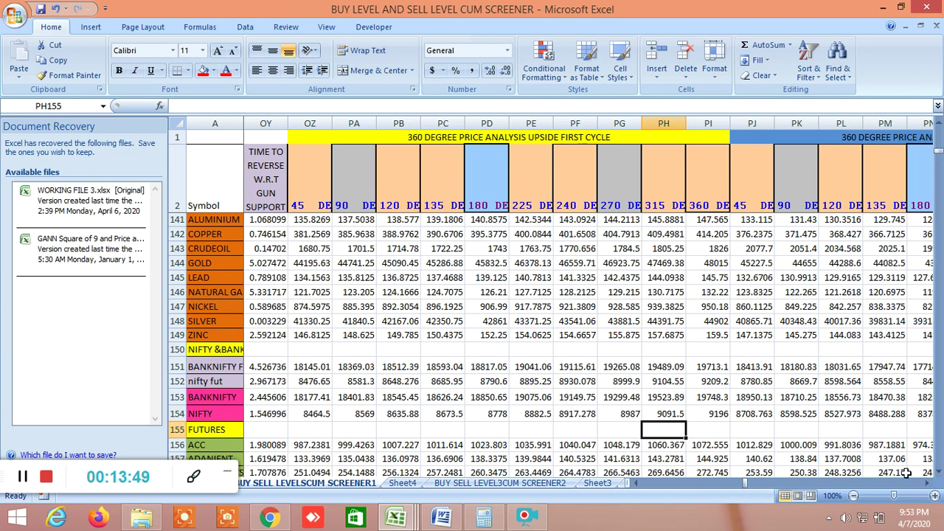
Examine the NIFTY and BANKNIFTY 360-degree downside first-cycle levels and the upside and downside second-cycle levels.
click(929, 485)
double_click(931, 490)
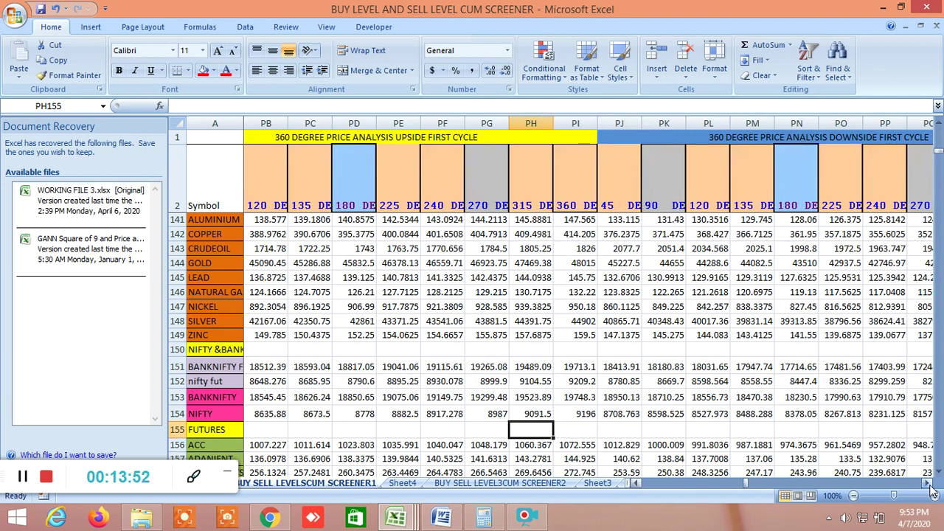
click(928, 484)
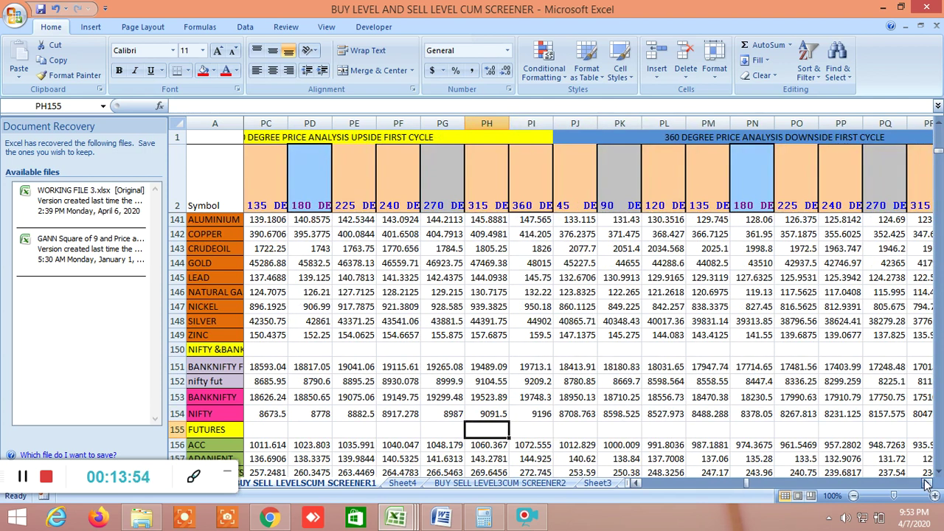
triple_click(929, 483)
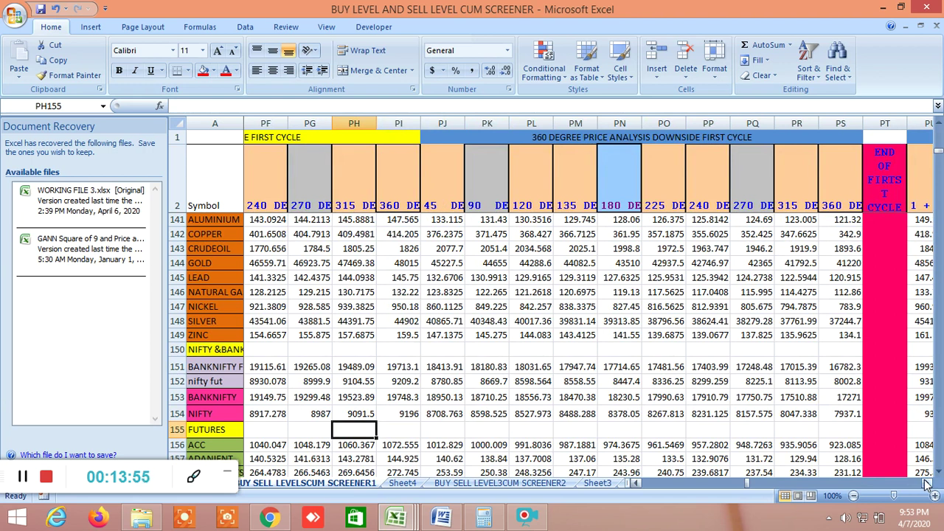
click(929, 483)
click(928, 484)
click(929, 484)
click(928, 483)
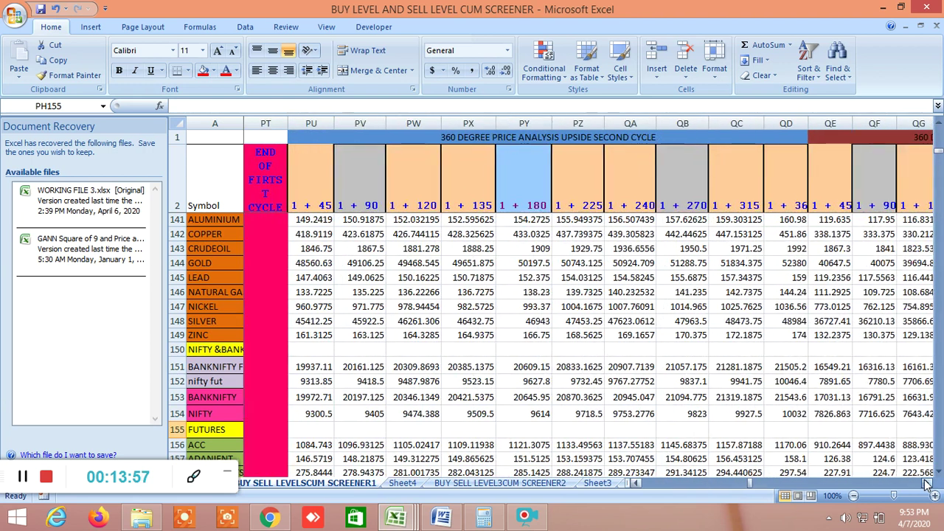
click(928, 483)
click(928, 483)
click(928, 484)
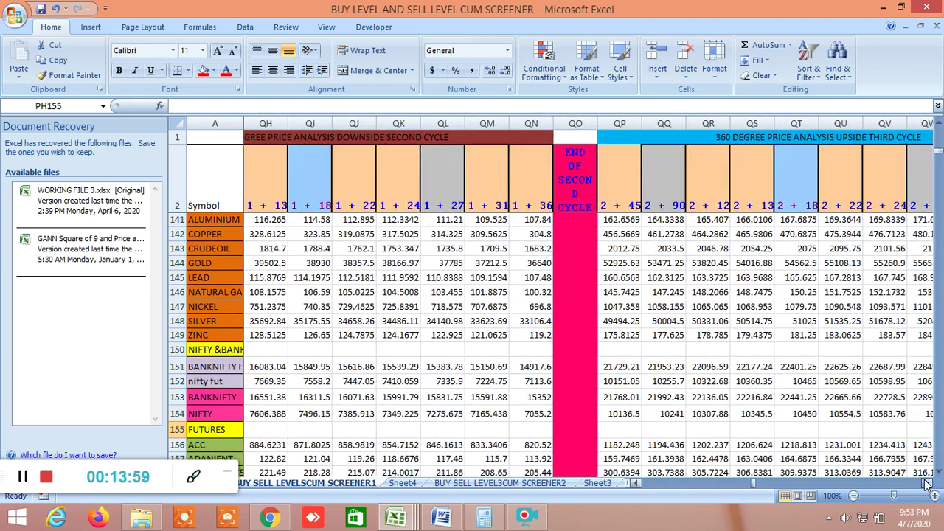
Examine the NIFTY and BANKNIFTY 360-degree third-cycle levels and the 360-degree analysis with difference values.
triple_click(928, 483)
click(928, 483)
click(928, 483)
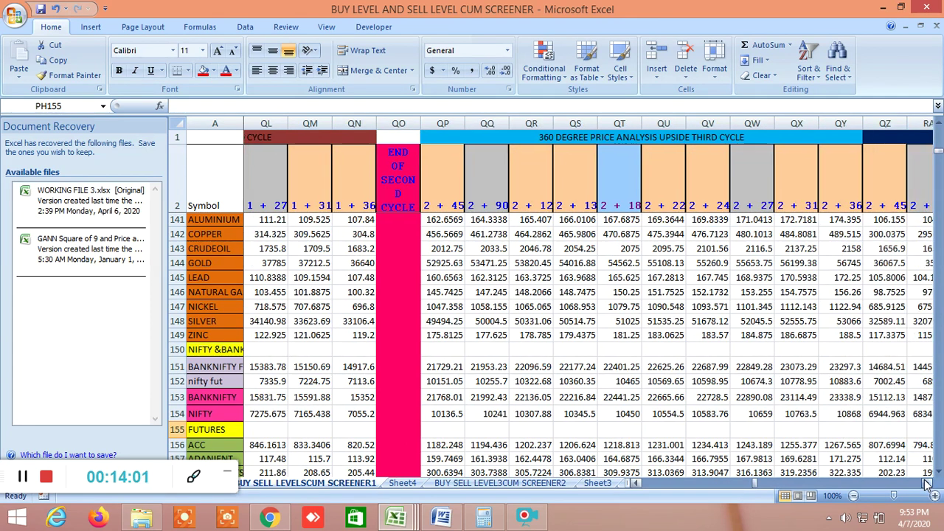
click(928, 483)
click(928, 483)
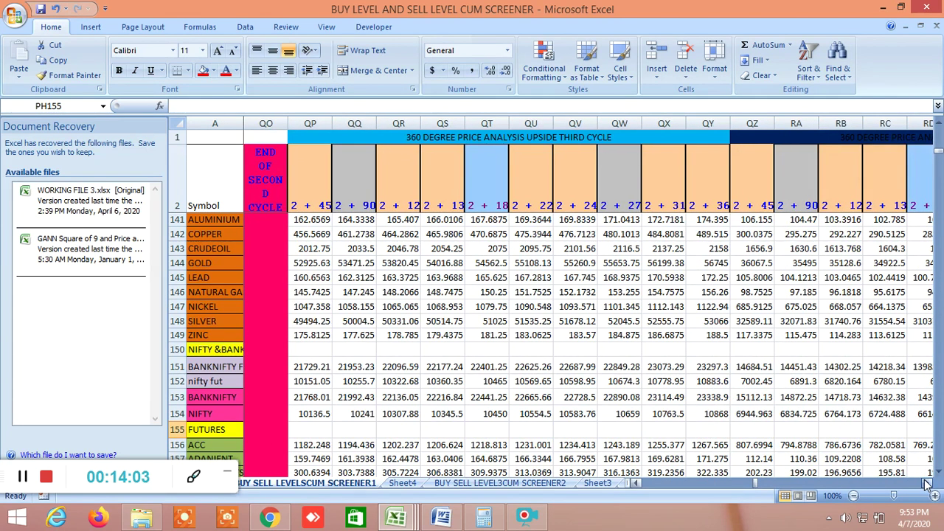
click(929, 483)
click(929, 483)
click(928, 483)
click(928, 483)
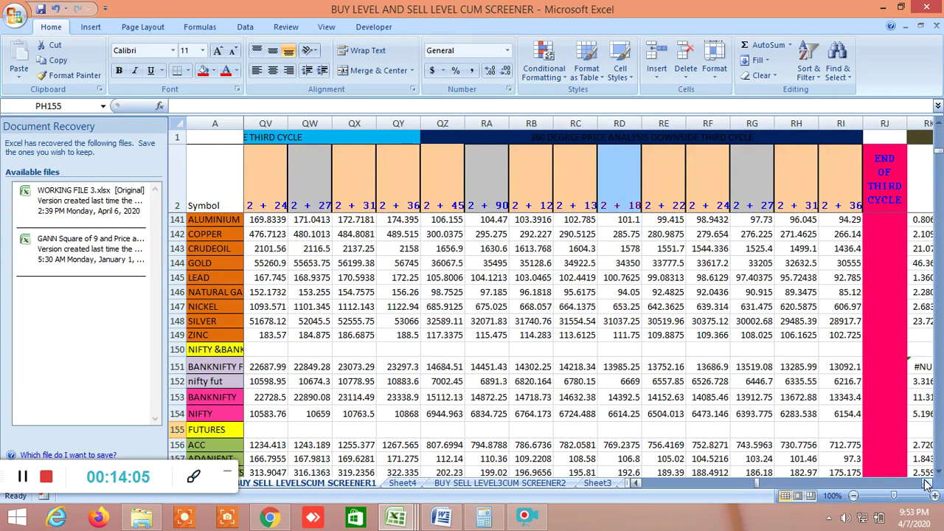
click(928, 483)
click(929, 483)
click(928, 483)
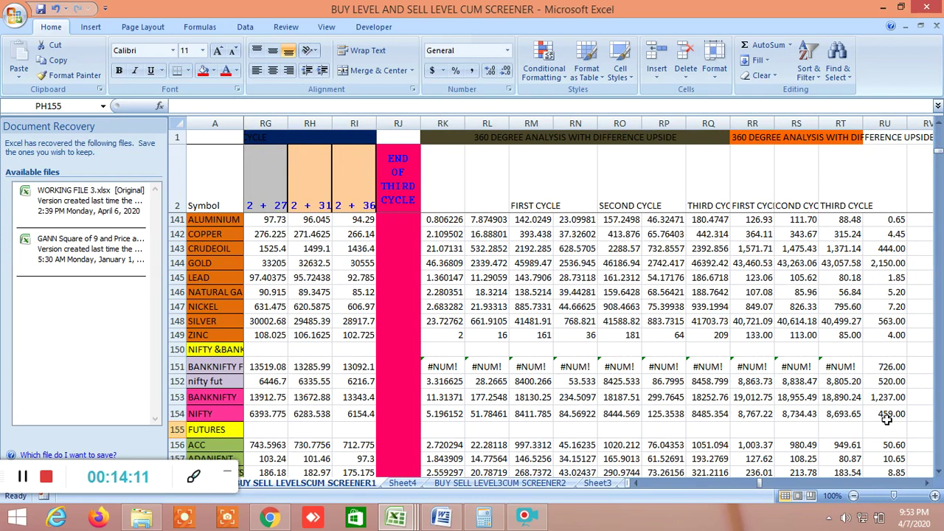
Display the INSIDE THE BAR WITH NR7 sheet of the BUY LEVEL AND SELL LEVEL CUM SCREENER workbook.
mouse_move(398, 516)
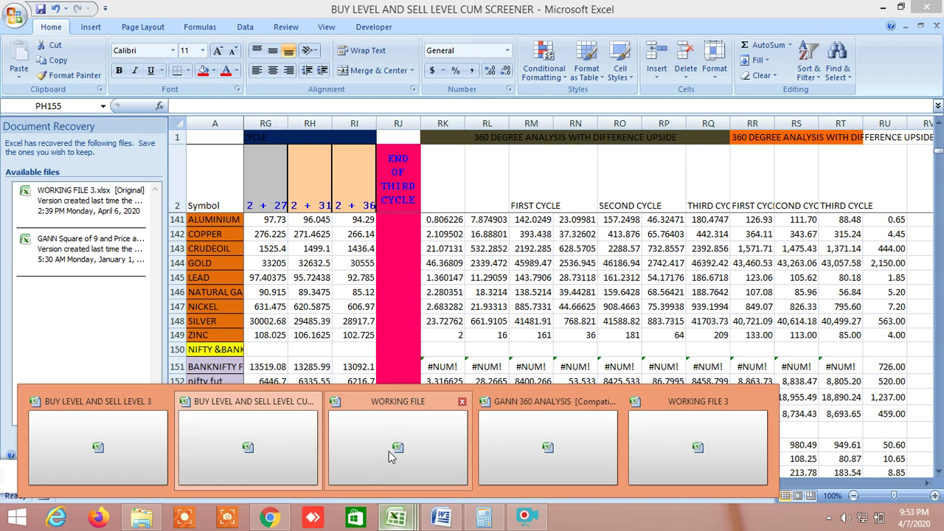
click(241, 457)
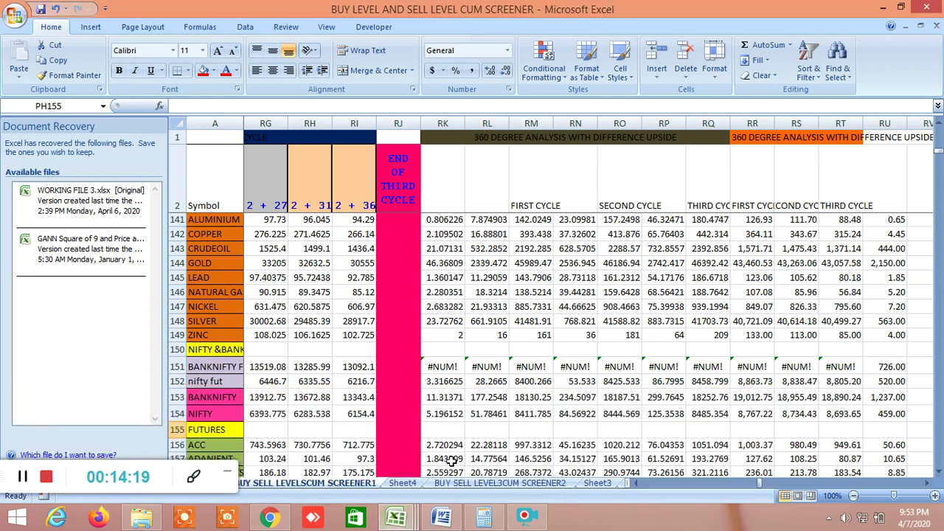
click(489, 484)
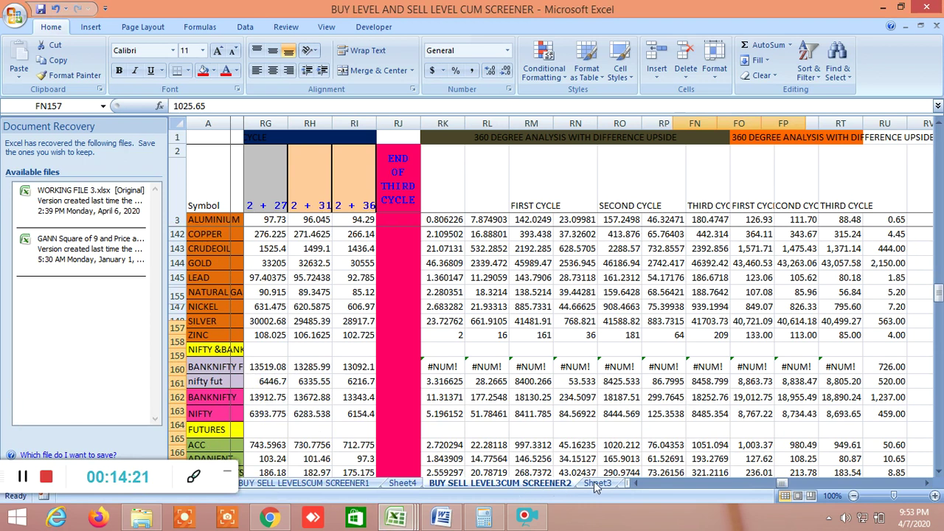
key(ctrl+Page_Down)
key(ctrl+Page_Down)
key(ctrl+Page_Down)
key(ctrl+Page_Down)
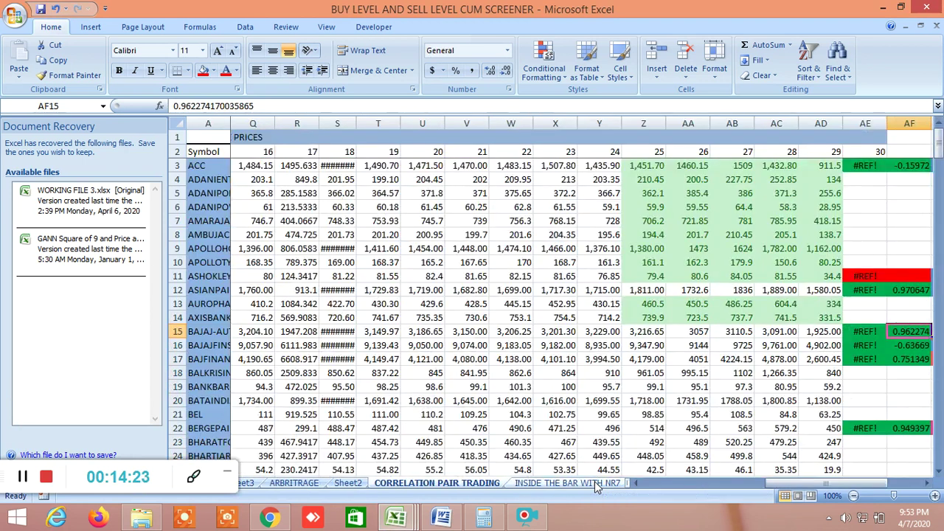
key(ctrl+Page_Down)
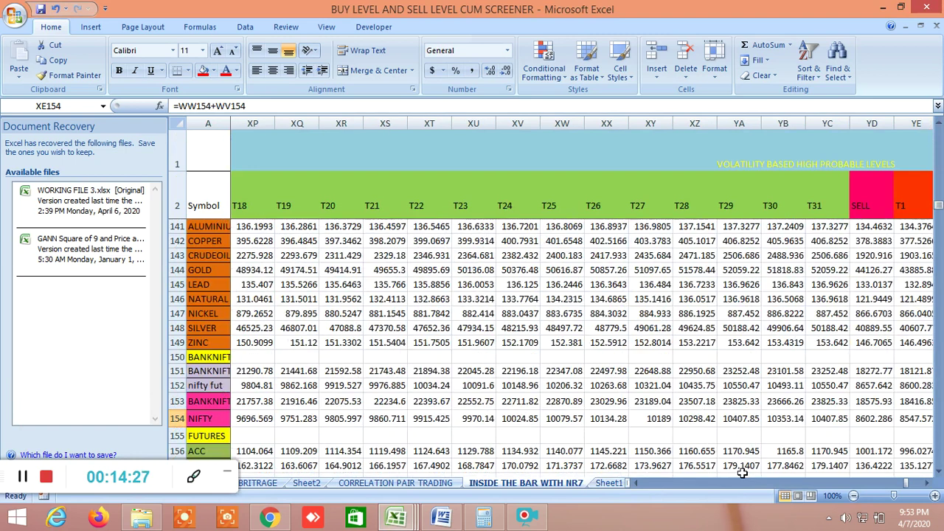
Examine the NIFTY and BANKNIFTY Fibonacci buy and sell levels, LTP positions, and volatility-based Gann angle and degree levels.
drag(907, 487, 716, 486)
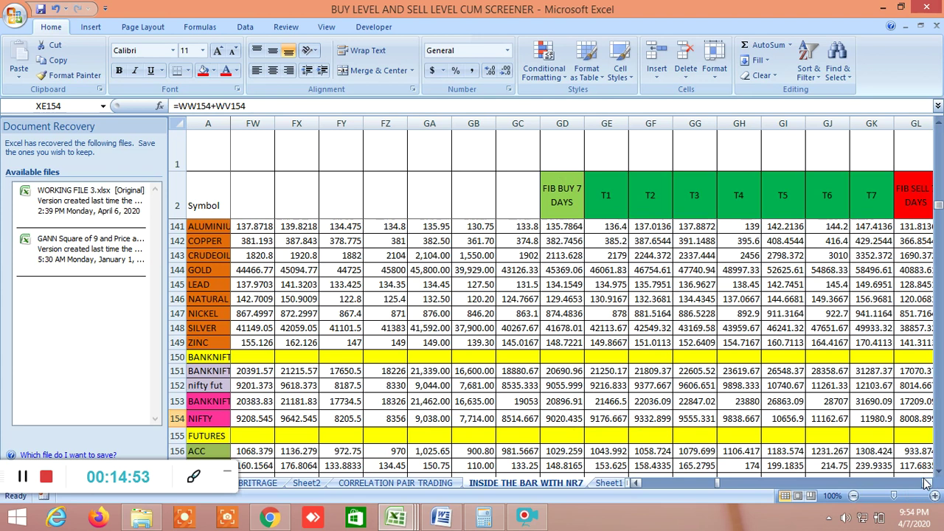
drag(927, 483, 928, 486)
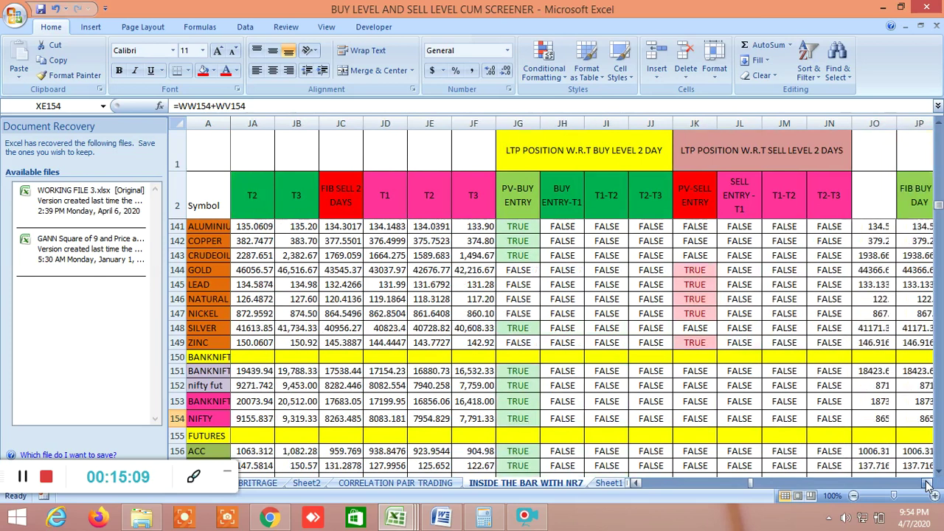
drag(928, 486, 928, 485)
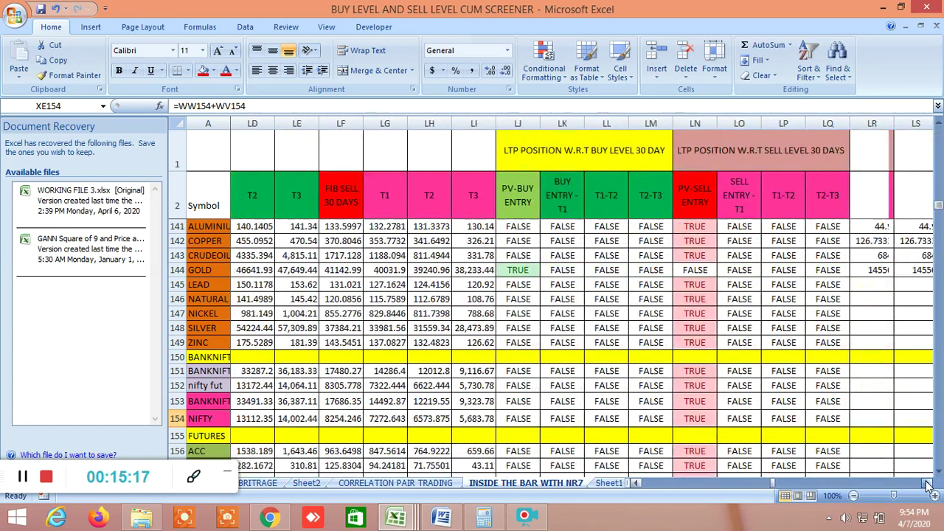
drag(929, 485, 928, 485)
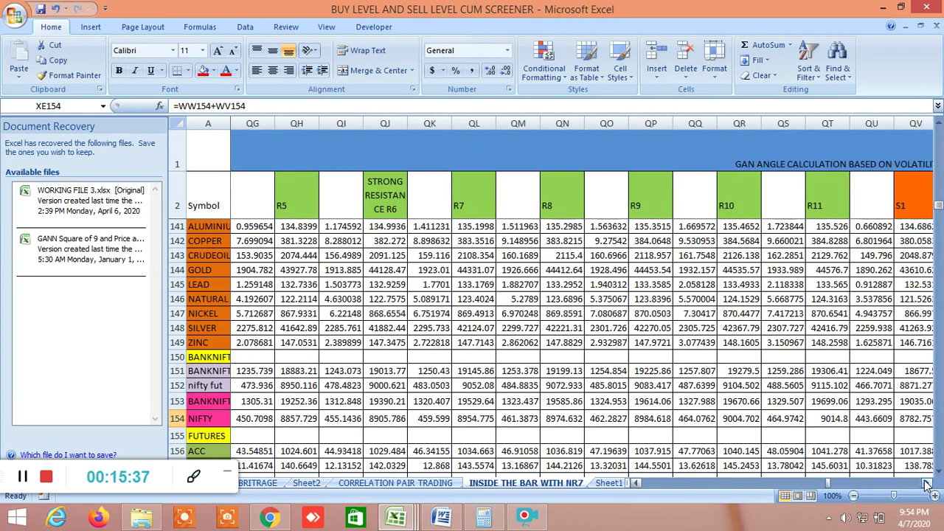
drag(928, 485, 929, 486)
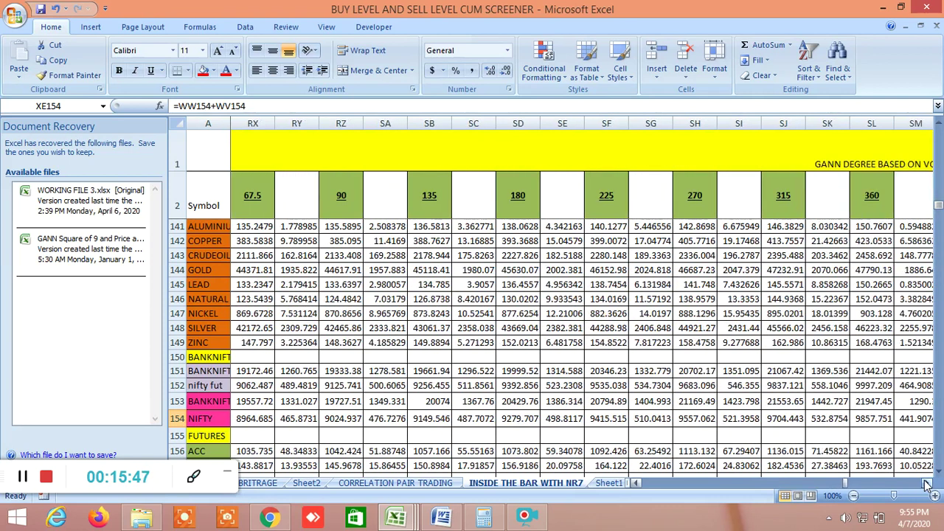
drag(928, 485, 927, 483)
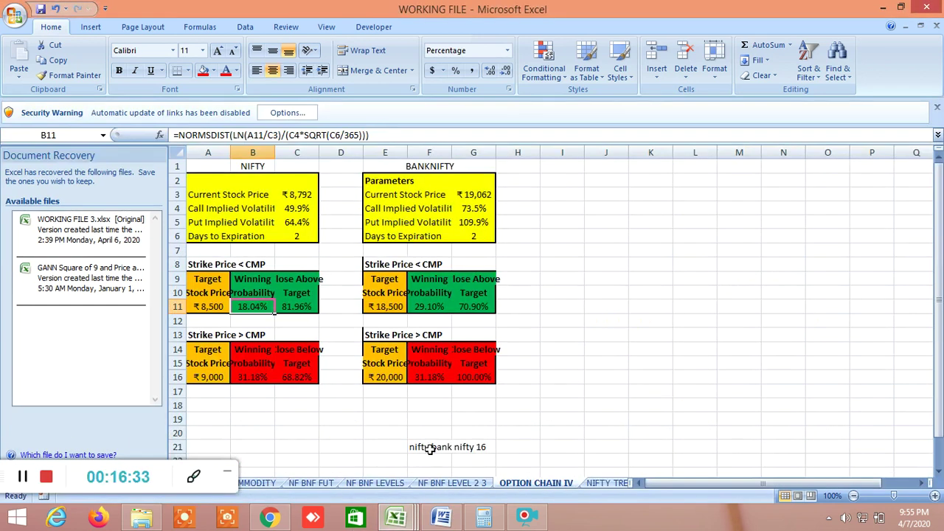
Switch to the WORKING FILE 3 workbook and locate the NEW BUY SELL LEVEL 1 columns for NIFTY and BANKNIFTY.
mouse_move(396, 517)
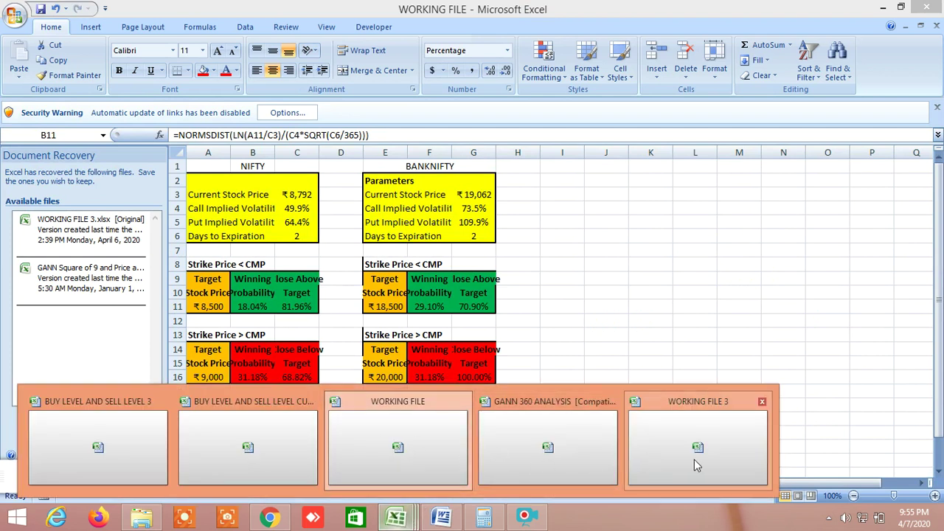
click(725, 451)
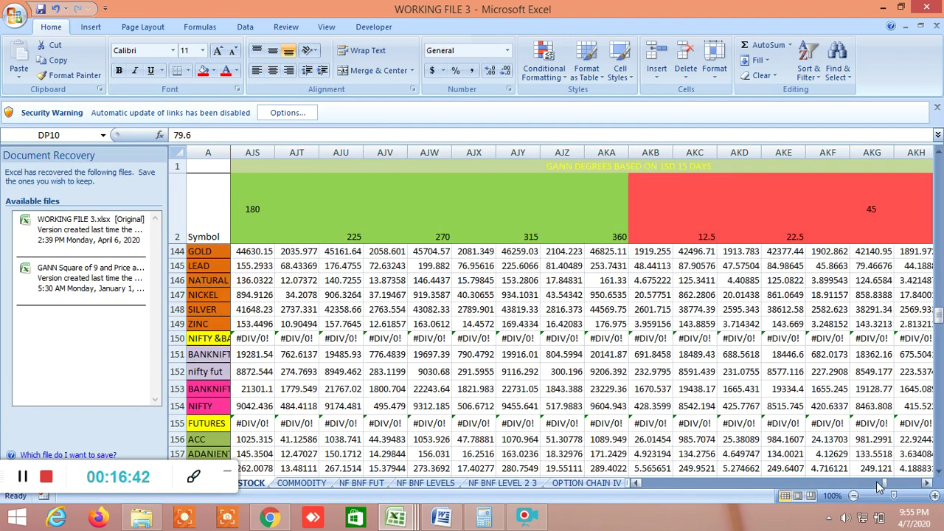
click(638, 483)
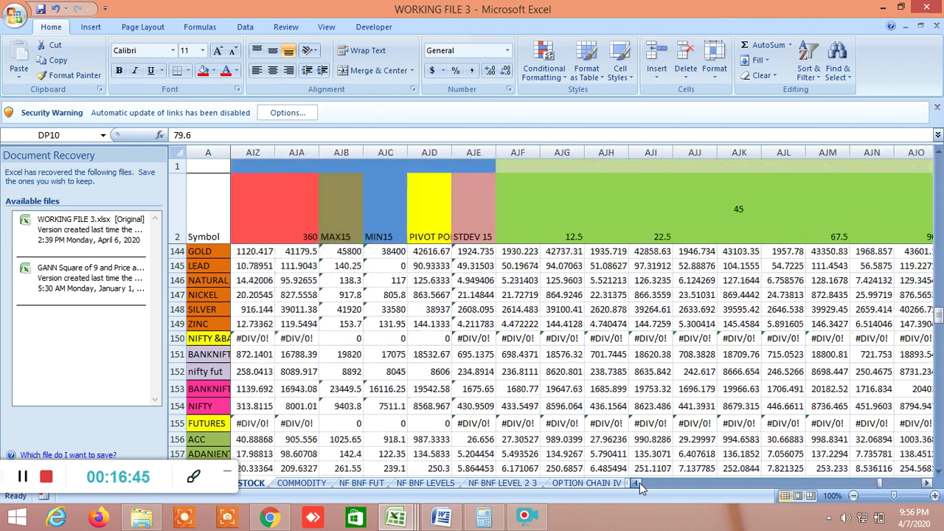
drag(640, 483, 639, 482)
drag(640, 482, 640, 483)
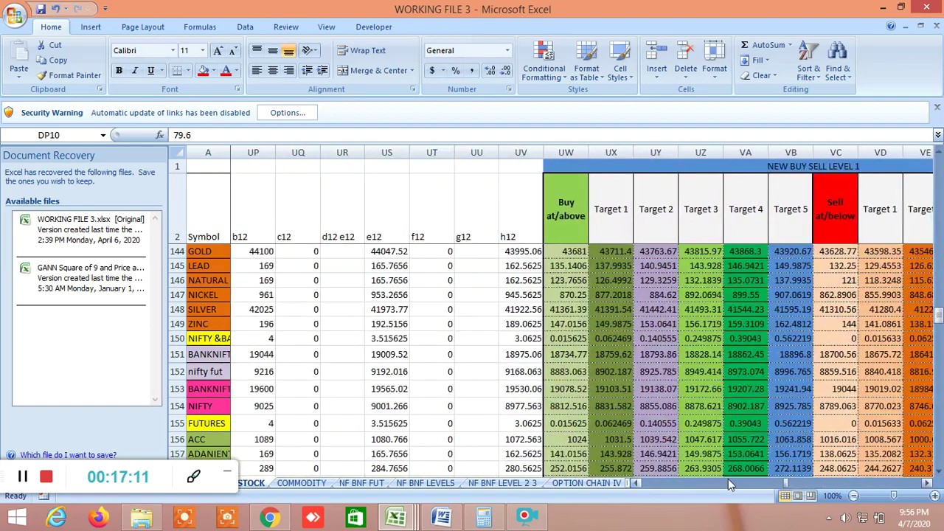
Examine the NIFTY and BANKNIFTY targets in NEW BUY SELL LEVEL 1, NEW BUY SELL LEVEL 2 and the H3/H4 and L3/L4 columns.
drag(927, 487, 928, 487)
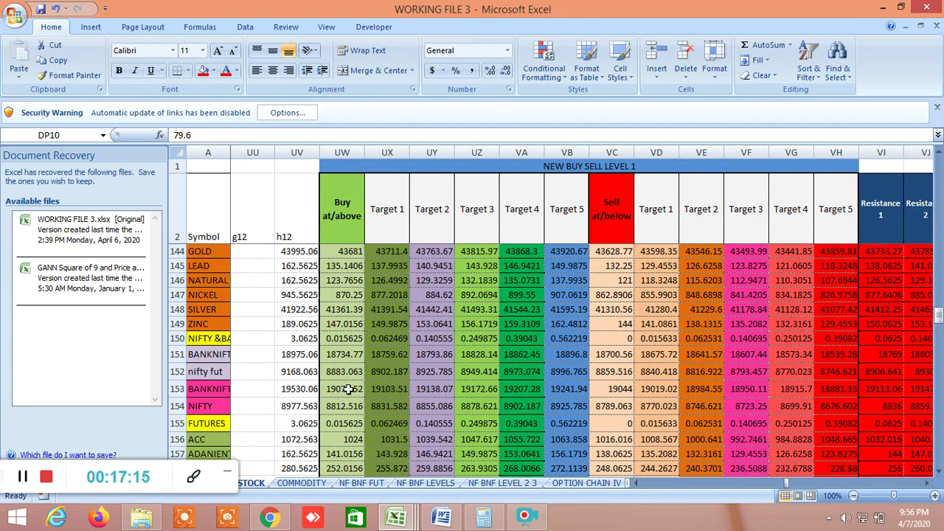
drag(928, 486, 929, 487)
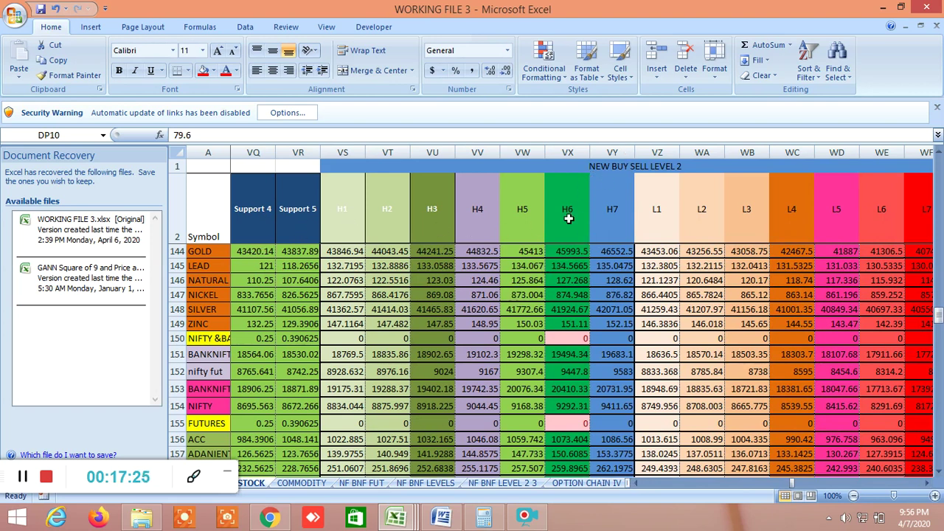
click(927, 484)
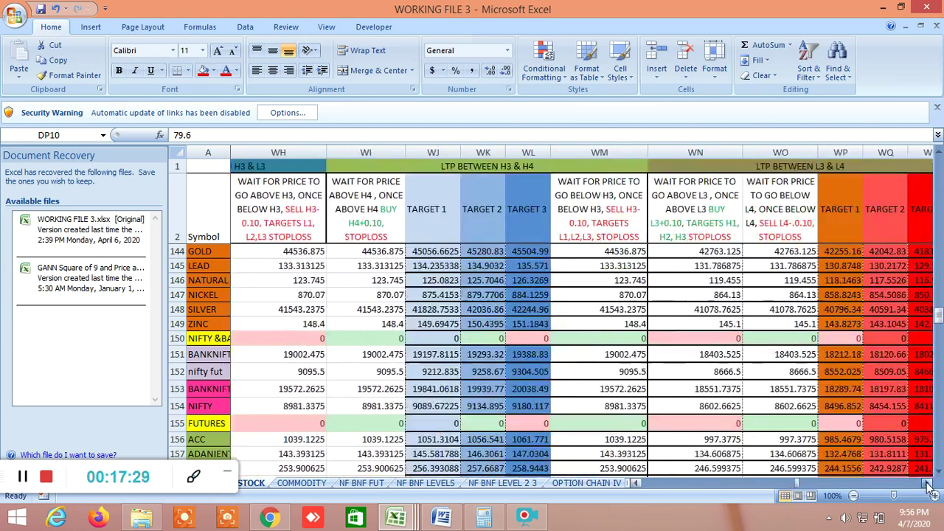
Examine the NIFTY and BANKNIFTY Gann degree levels based on 1SD 7 days, including the pivot point and standard deviation.
drag(928, 487, 927, 484)
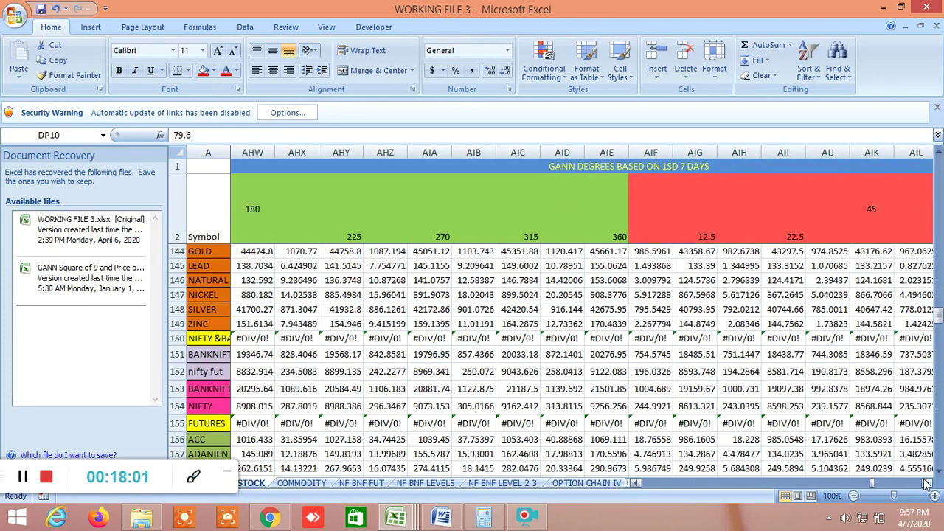
click(638, 485)
click(638, 485)
drag(638, 485, 637, 482)
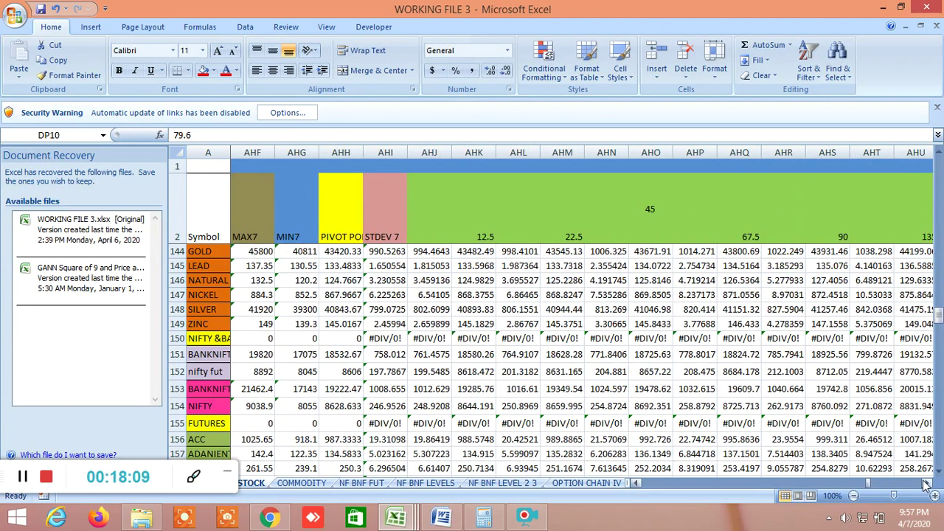
drag(926, 484, 928, 485)
Open the Facebook messages page in the browser and close it again.
click(914, 451)
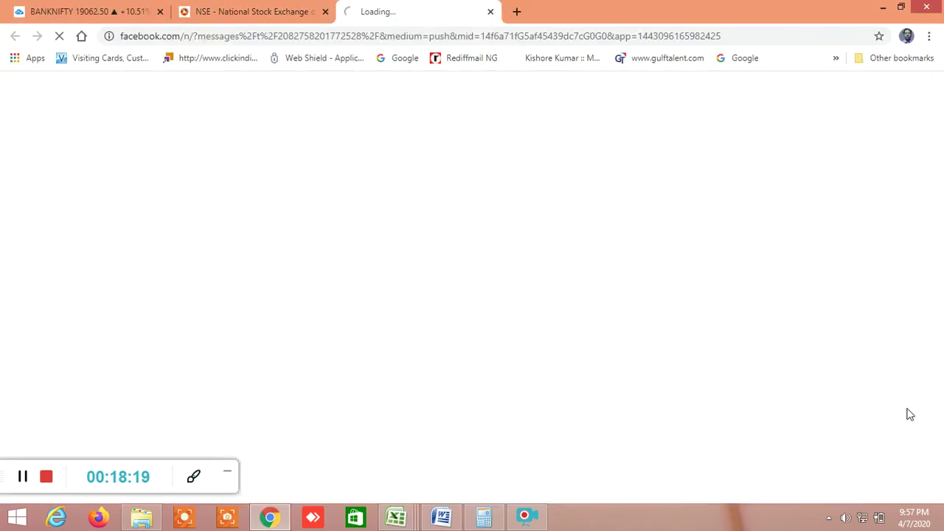
click(491, 14)
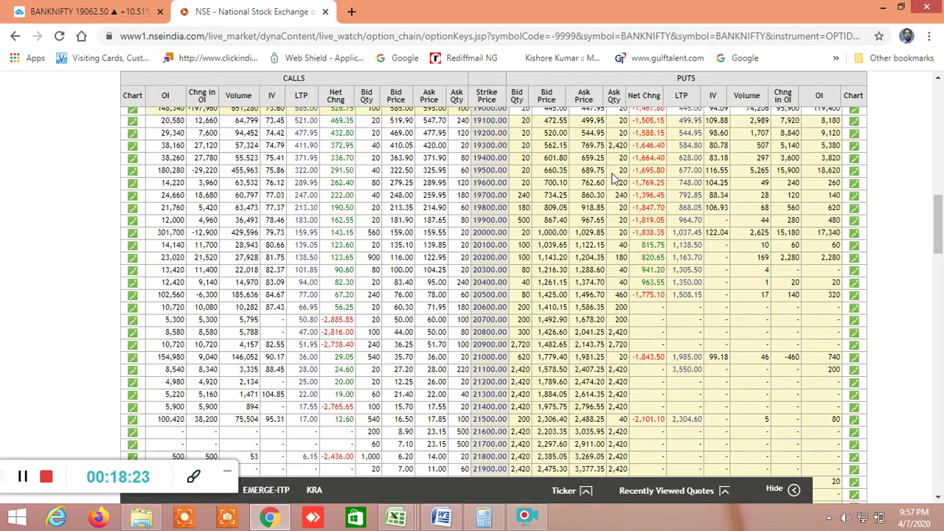
Return to the WORKING FILE 3 workbook in Excel and examine the monthly Fibonacci levels linked with India VIX.
click(392, 517)
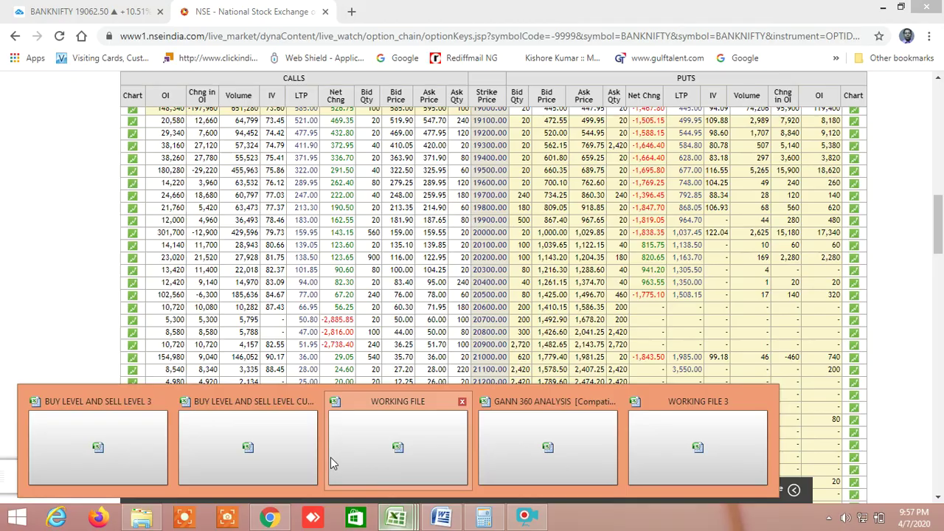
click(722, 448)
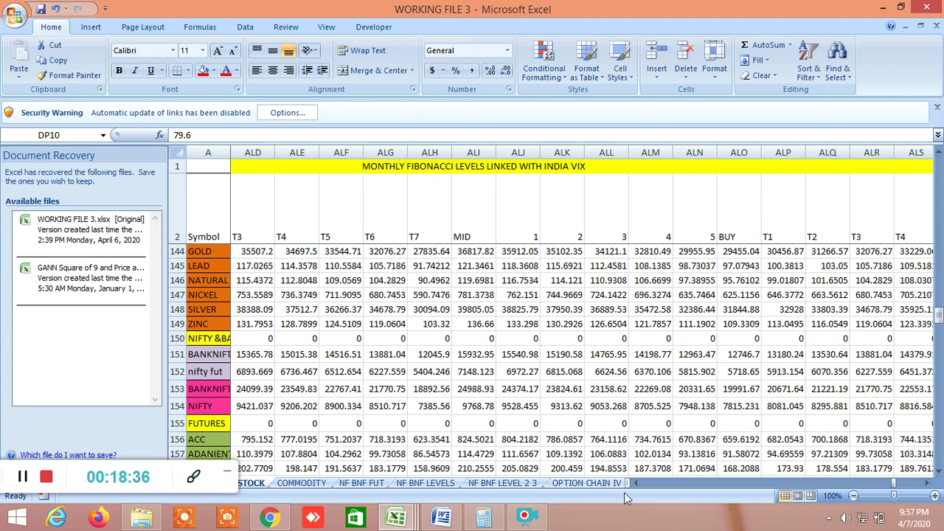
scroll(639, 483, left, 7)
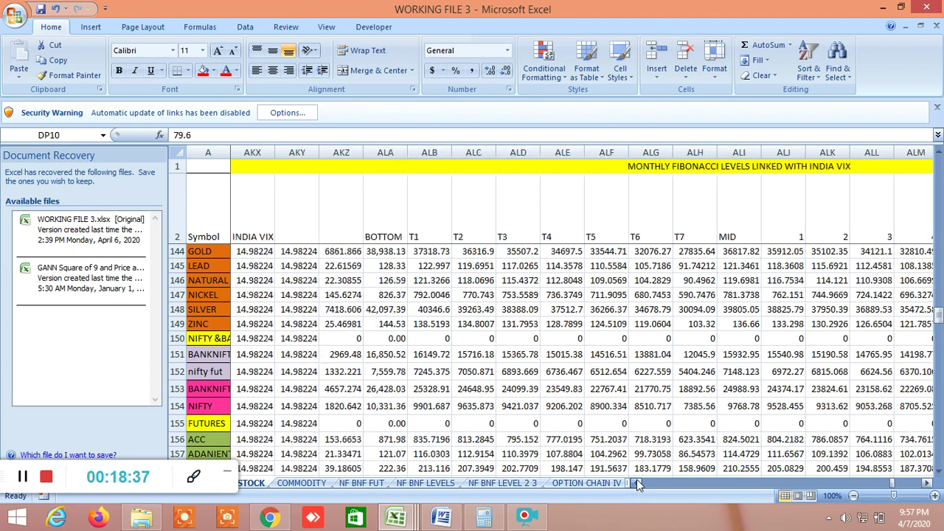
scroll(639, 484, left, 2)
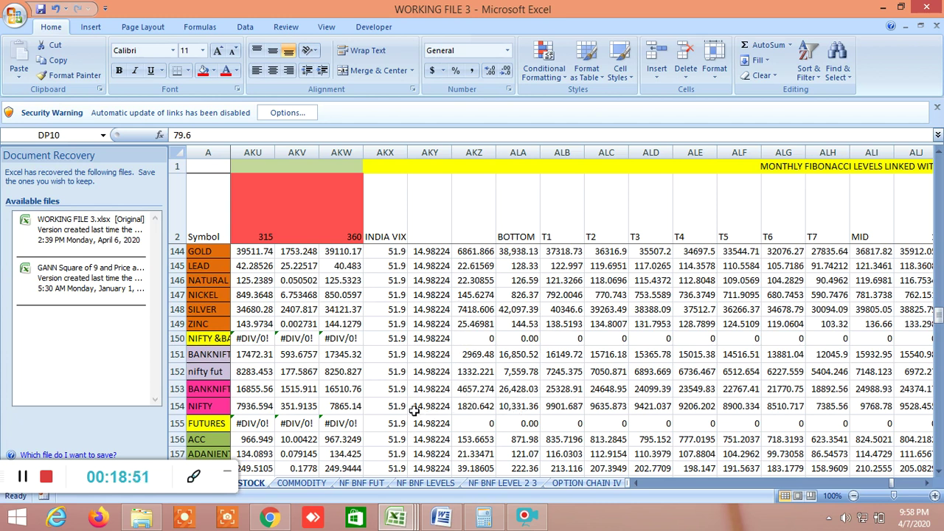
Examine the NIFTY row's India VIX, derived range and BOTTOM cells in the monthly Fibonacci levels section.
click(479, 406)
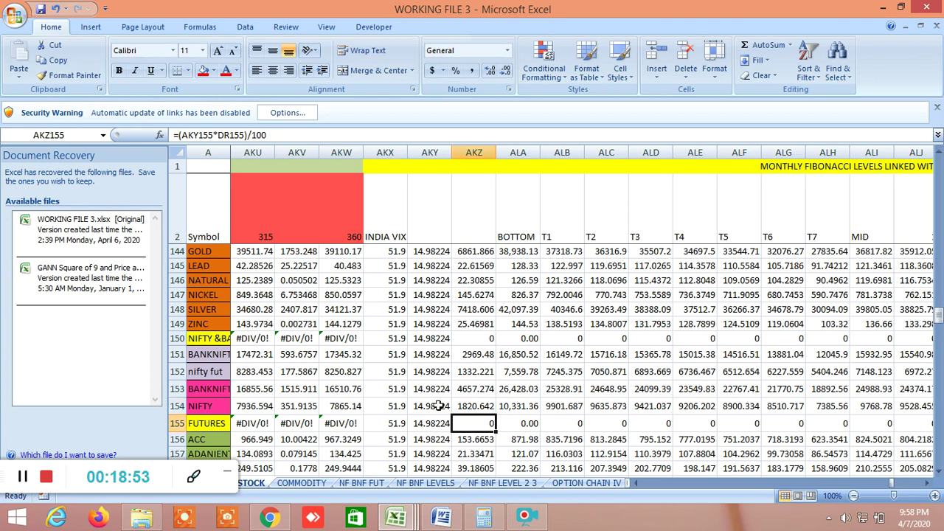
click(394, 405)
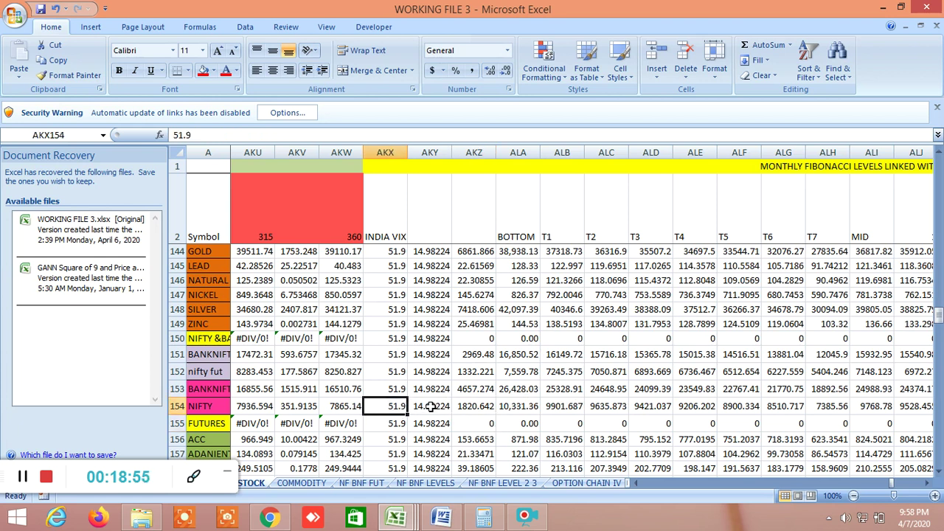
click(433, 407)
click(472, 420)
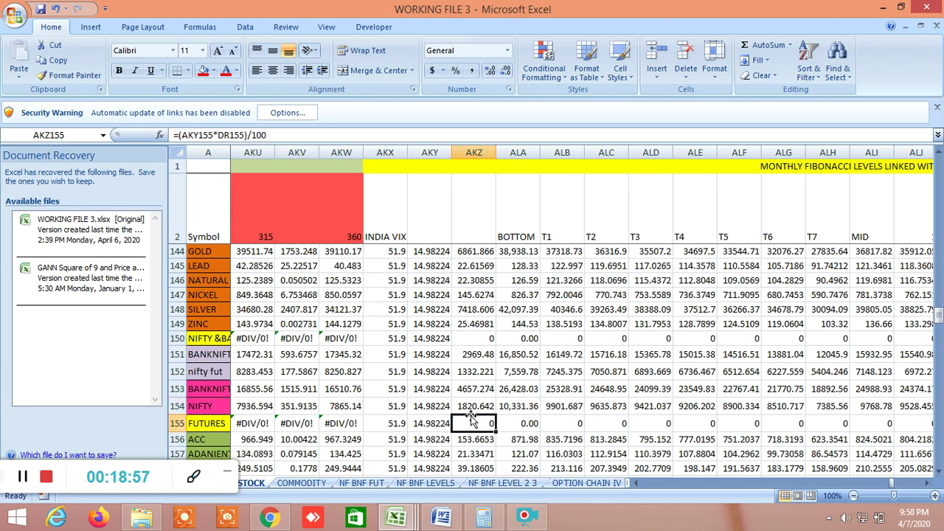
click(470, 406)
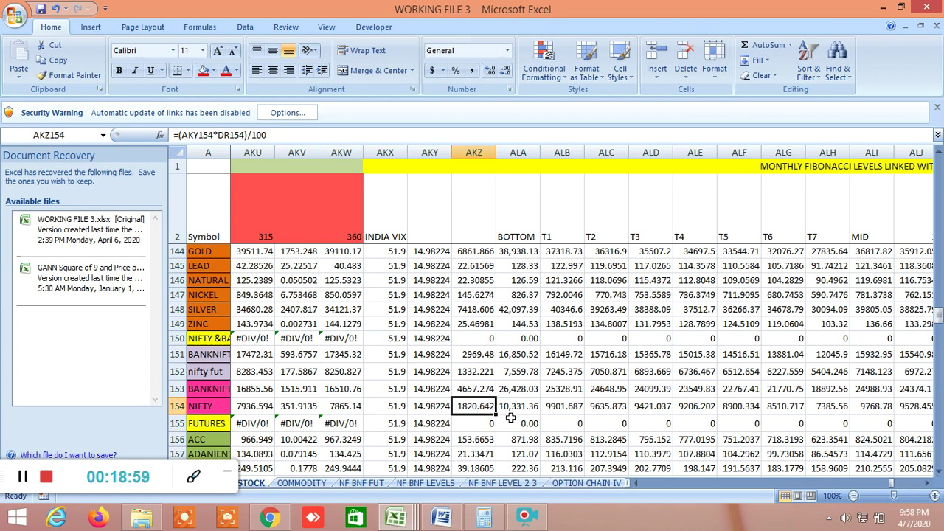
click(511, 419)
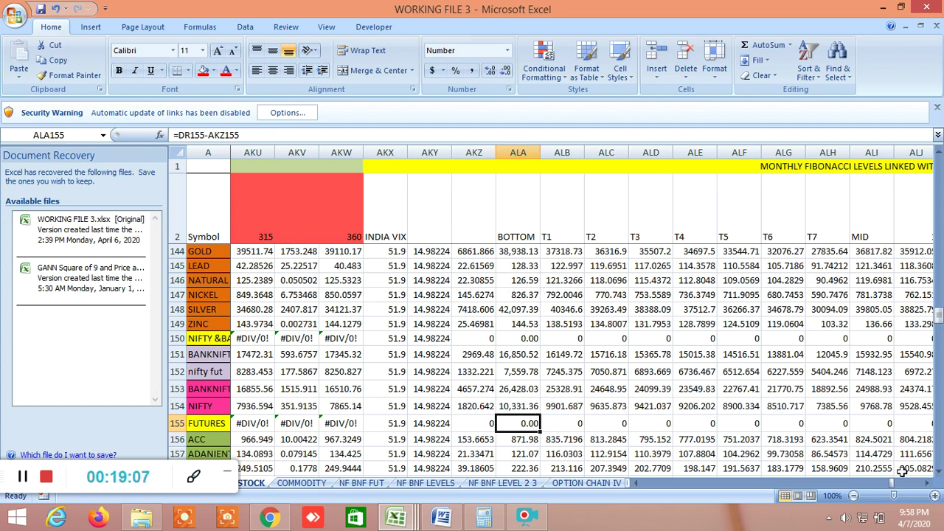
Examine the NIFTY and BANKNIFTY STDEV, buy entry and target columns through the last T11 column of the STOCK sheet.
drag(928, 487, 928, 487)
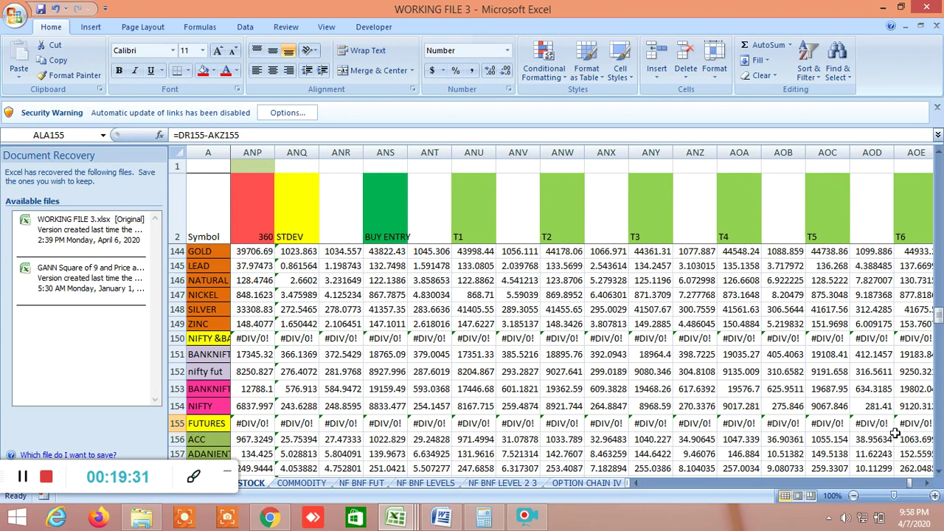
drag(928, 487, 929, 487)
click(928, 487)
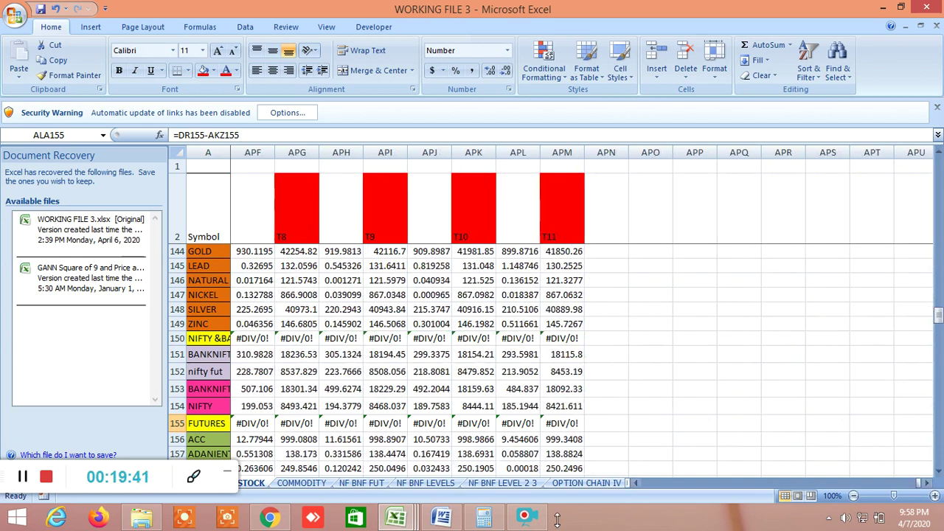
Switch to the BUY LEVEL AND SELL LEVEL CUM SCREENER workbook and go to the first stock rows of the INSIDE THE BAR WITH NR7 sheet.
click(399, 519)
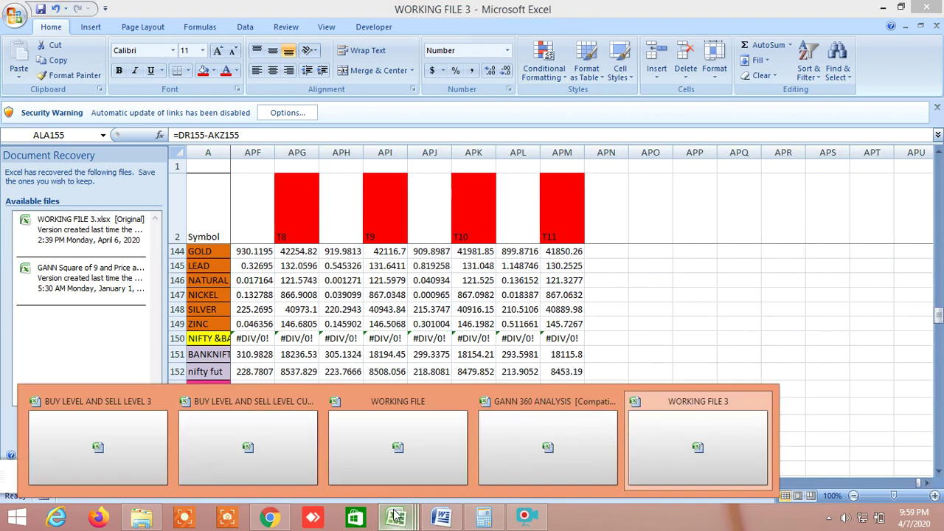
click(251, 446)
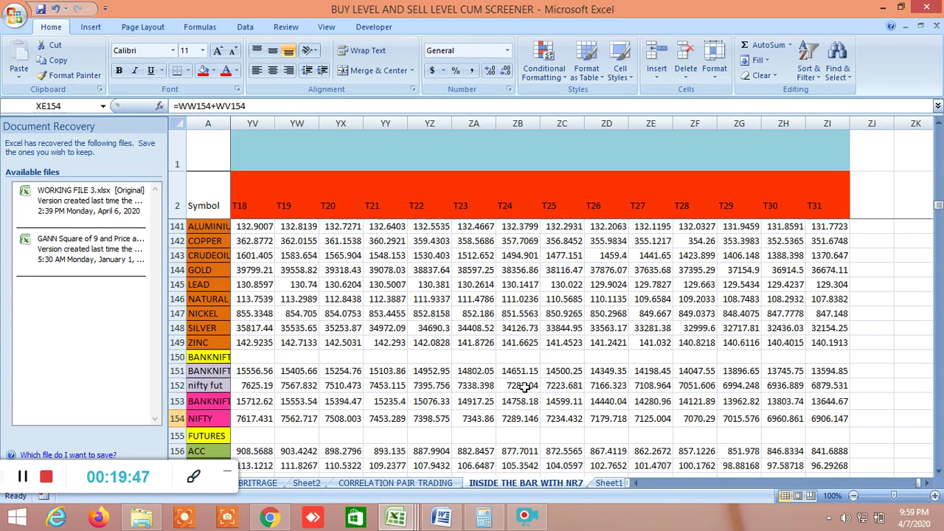
scroll(522, 386, up, 20)
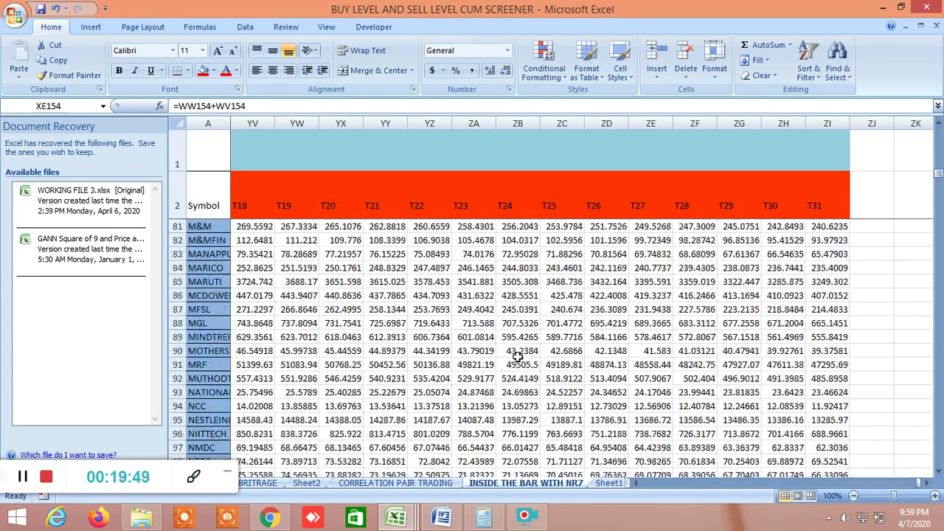
scroll(518, 357, up, 20)
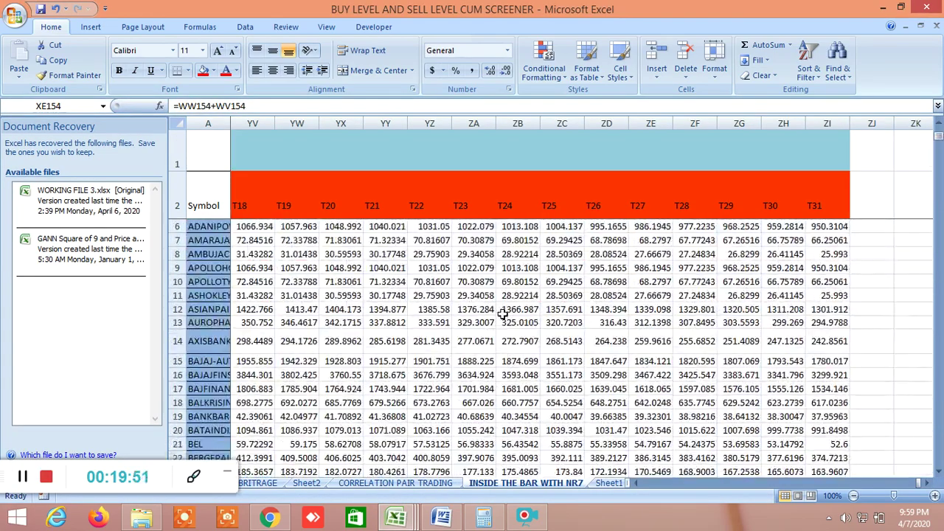
scroll(502, 313, up, 1)
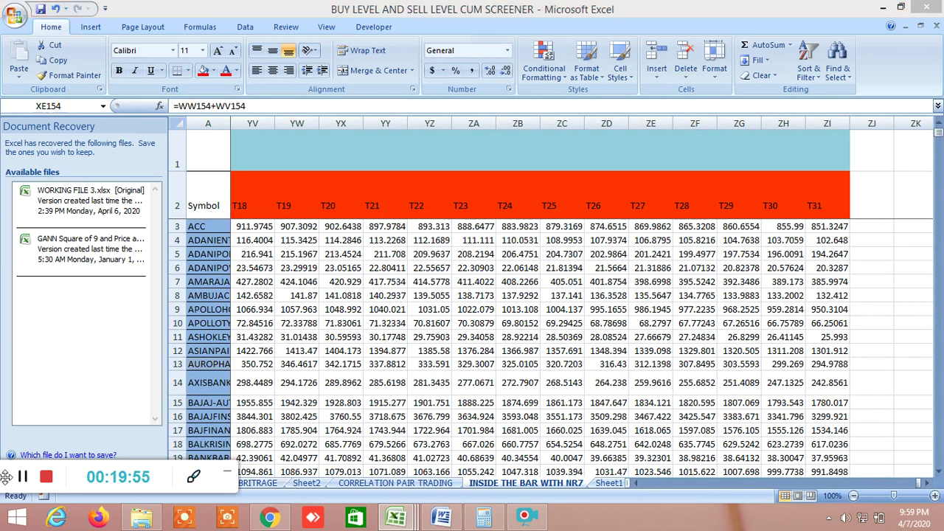
Open the ALLBUY SELL LEVELSCUM SCREENER1 sheet of the screener workbook.
drag(9, 483, 6, 230)
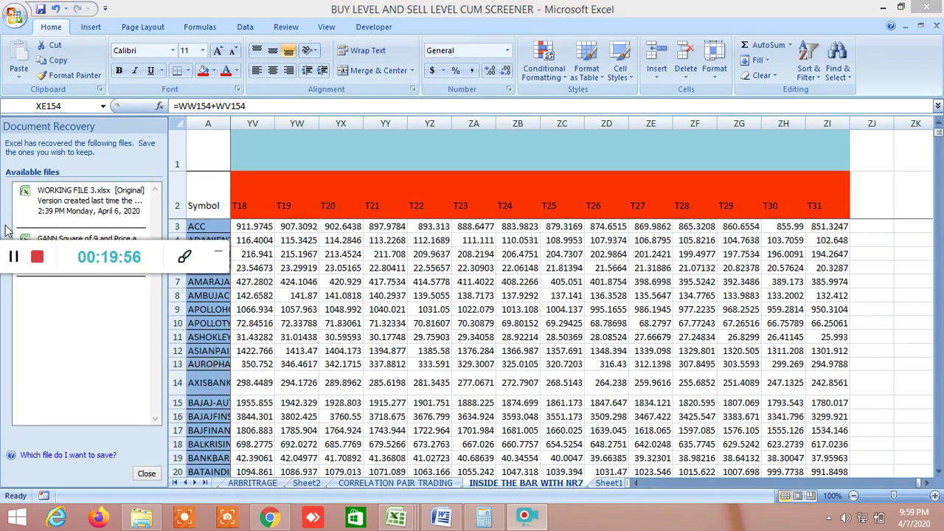
click(186, 483)
click(186, 483)
click(251, 484)
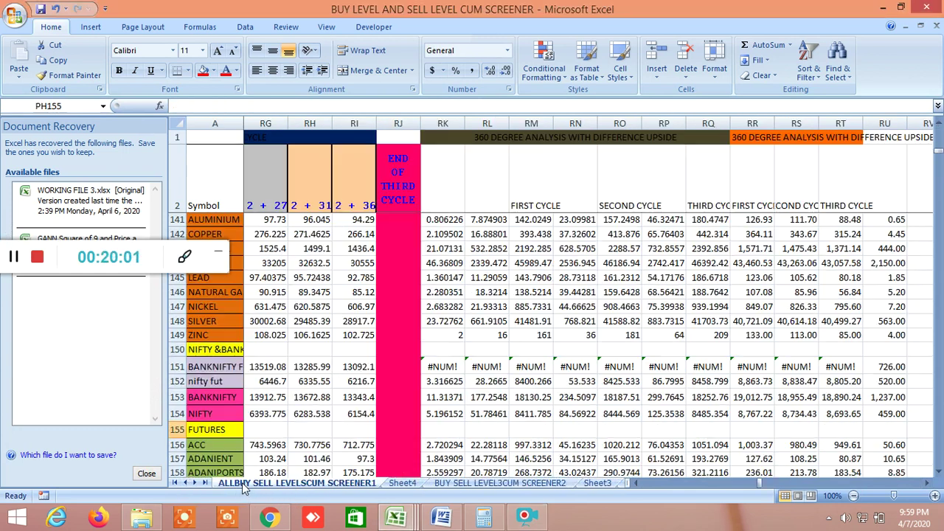
Examine the NIFTY and BANKNIFTY buy and sell entries and targets according to number vibration 7.
click(927, 488)
click(927, 489)
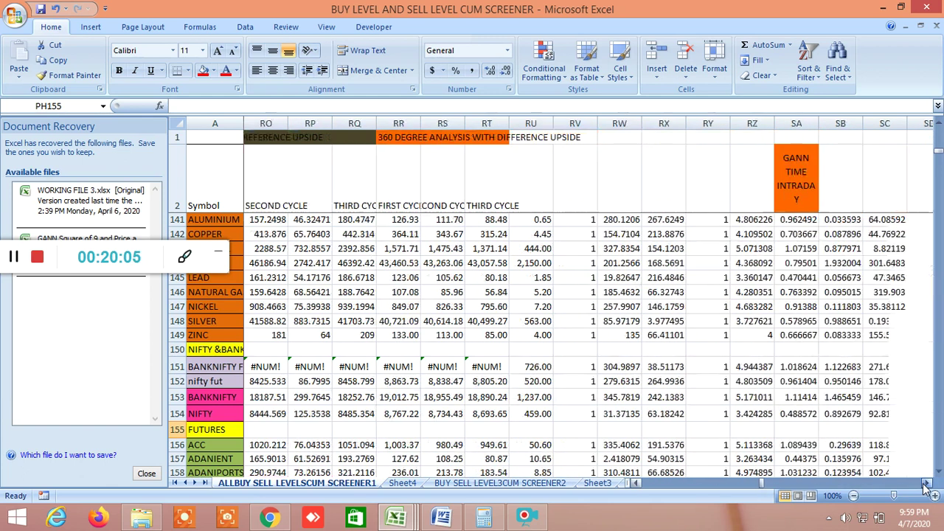
click(927, 488)
click(926, 489)
click(927, 489)
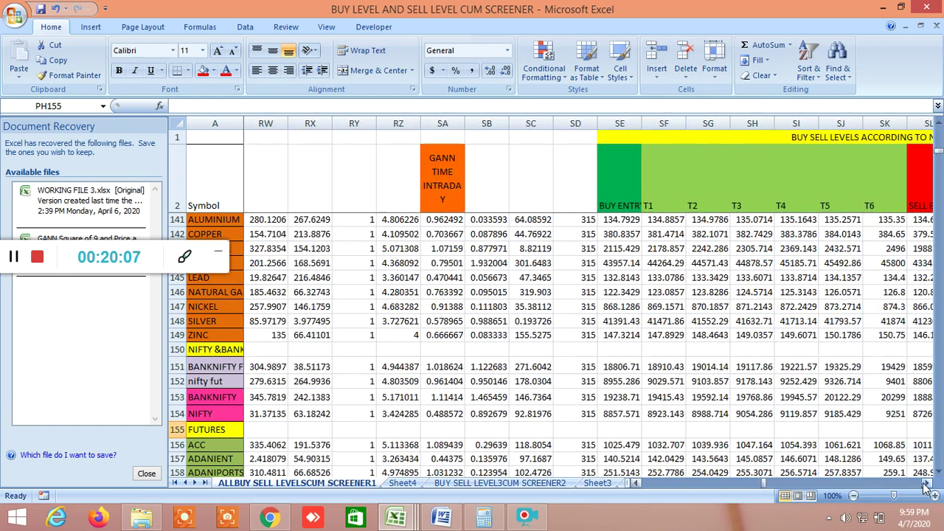
click(927, 489)
click(927, 489)
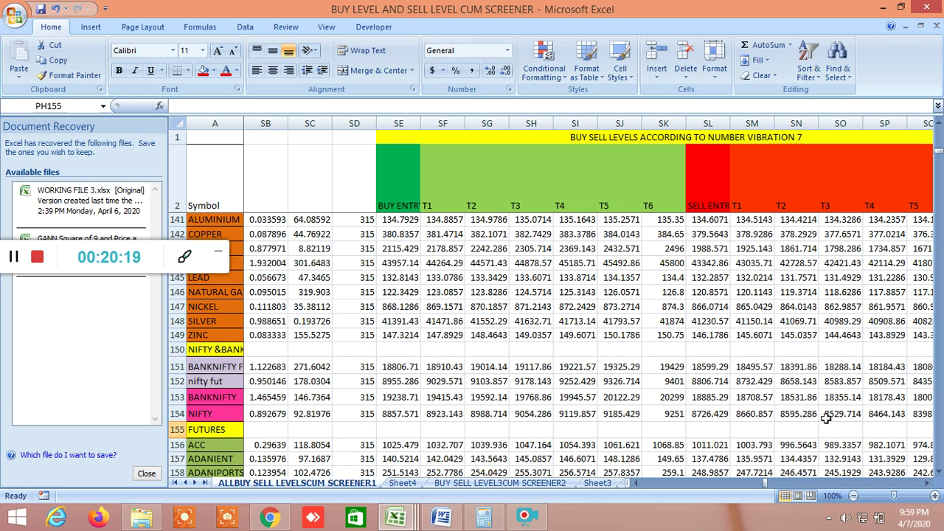
click(928, 483)
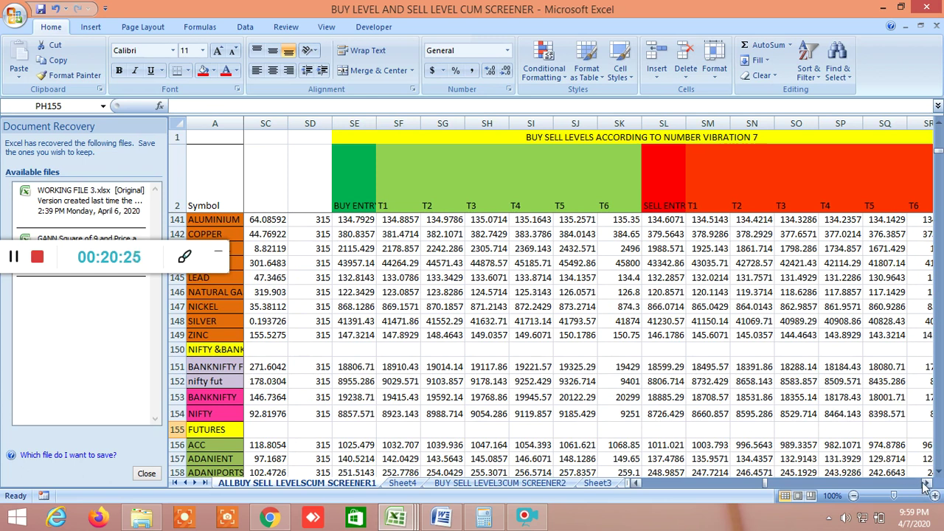
Examine the NIFTY and BANKNIFTY Gann Square of 12 buy and sell entries with their targets up to T11.
drag(926, 484, 926, 484)
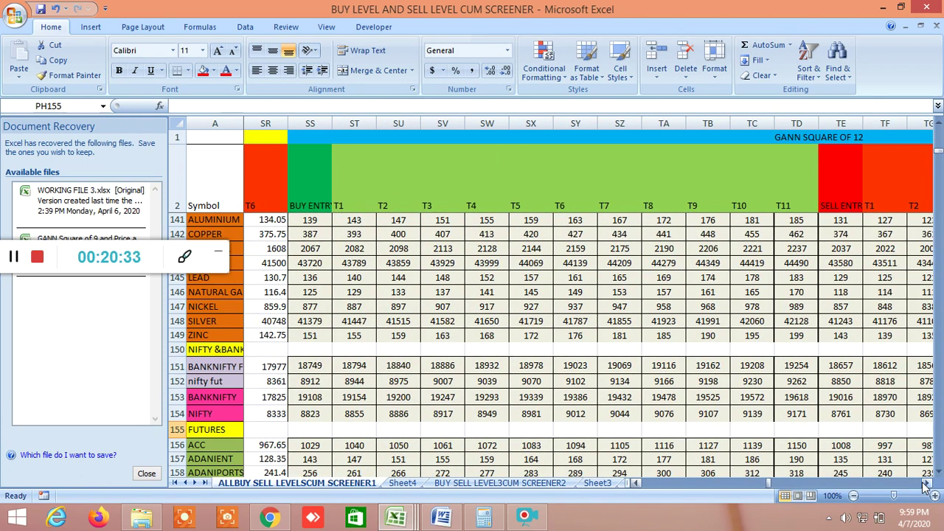
click(926, 484)
click(926, 484)
click(926, 484)
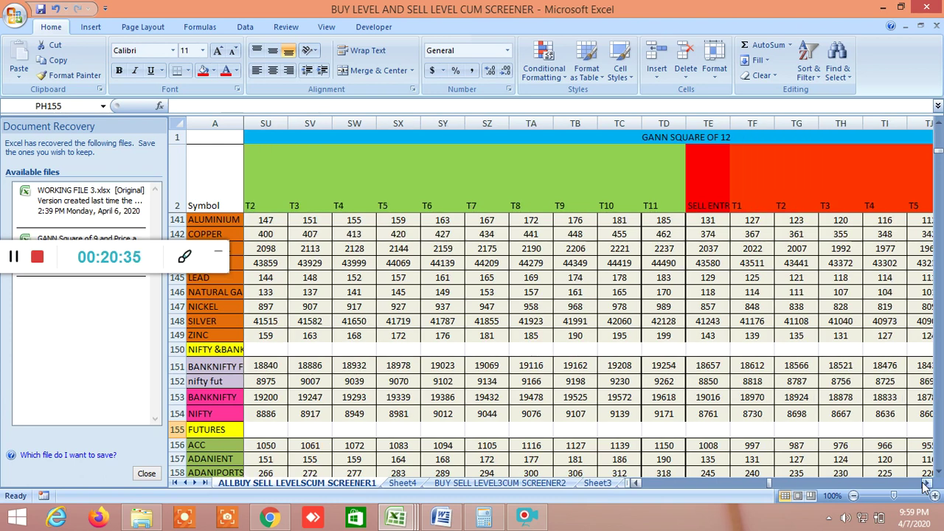
click(926, 484)
click(926, 484)
click(926, 484)
click(926, 484)
click(926, 484)
click(926, 484)
click(926, 484)
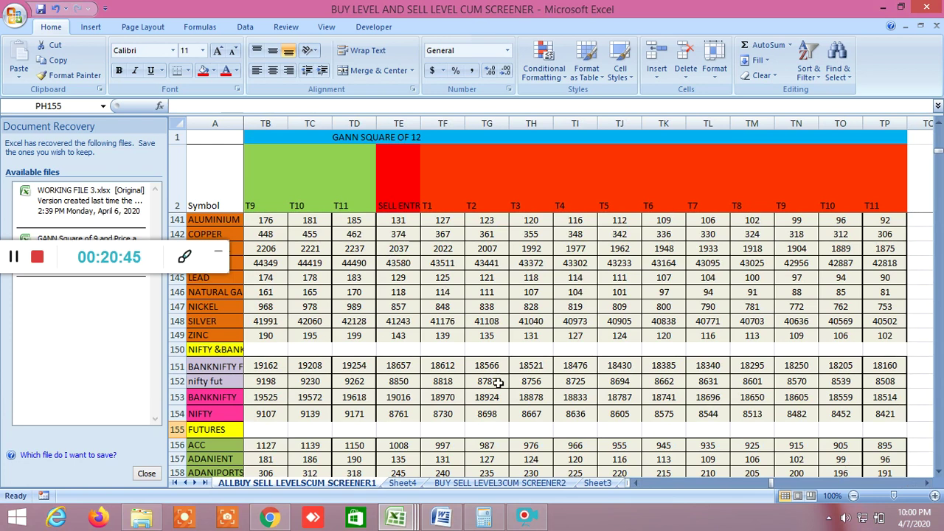
Switch from the screener workbook to another open Excel workbook.
click(397, 519)
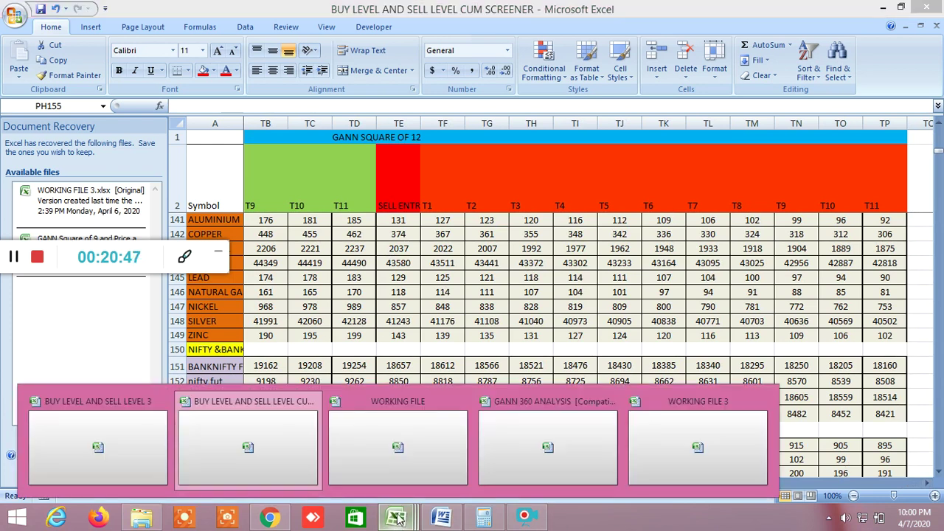